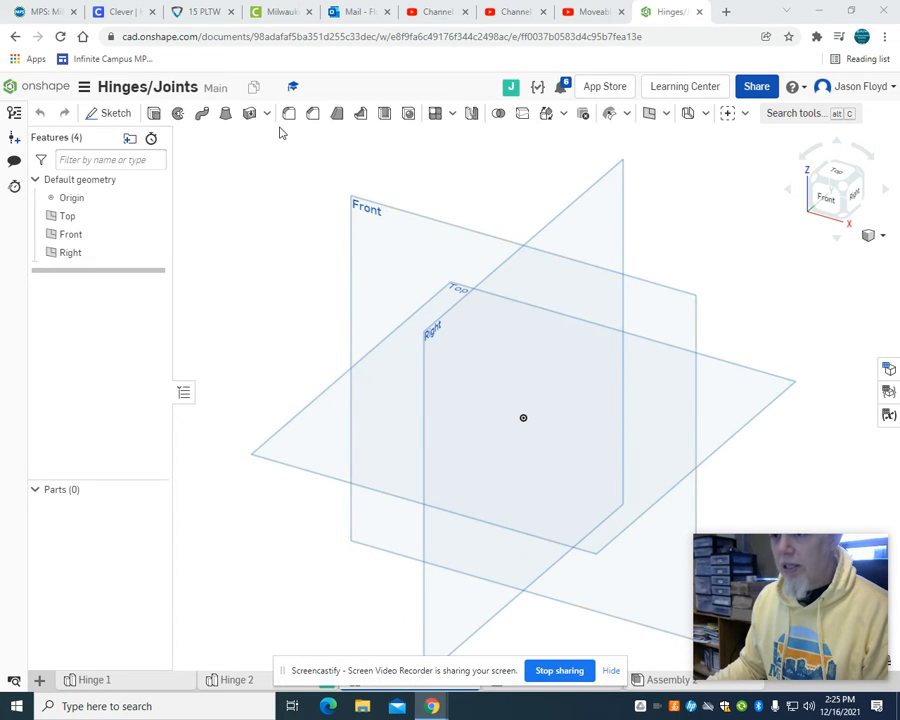
# On the Front plane, sketch a corner rectangle from the origin, 1 in wide and 0.25 in high.
pyautogui.click(112, 113)
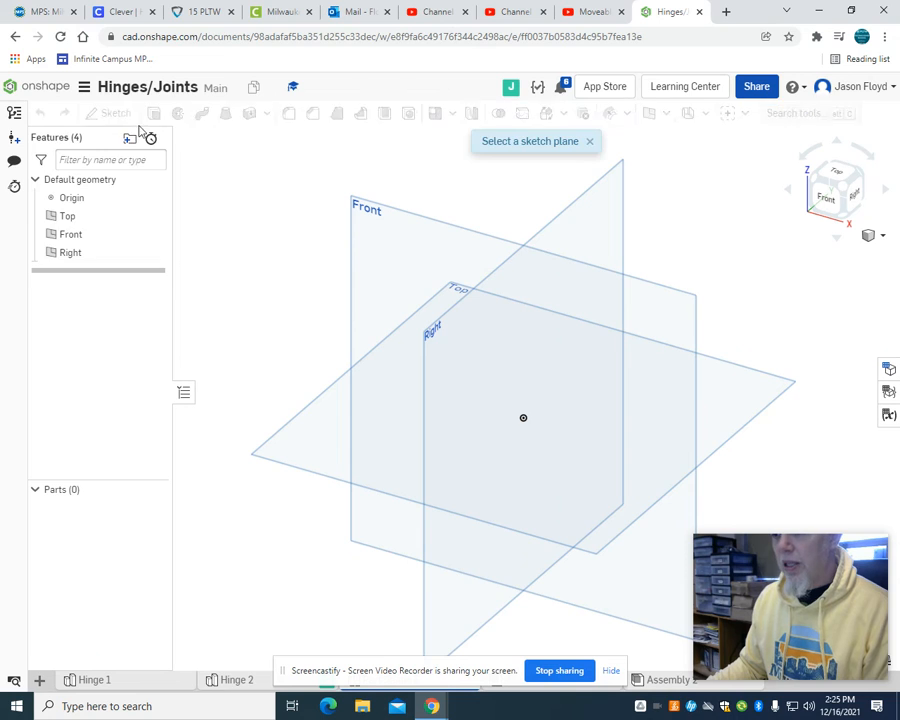
pyautogui.click(409, 293)
pyautogui.click(877, 547)
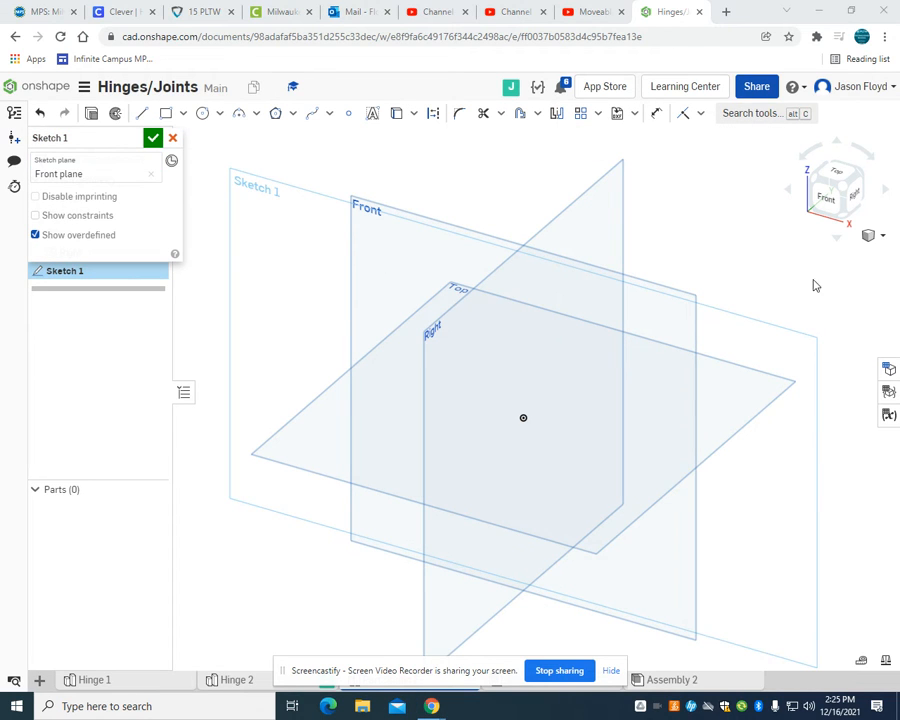
pyautogui.click(828, 195)
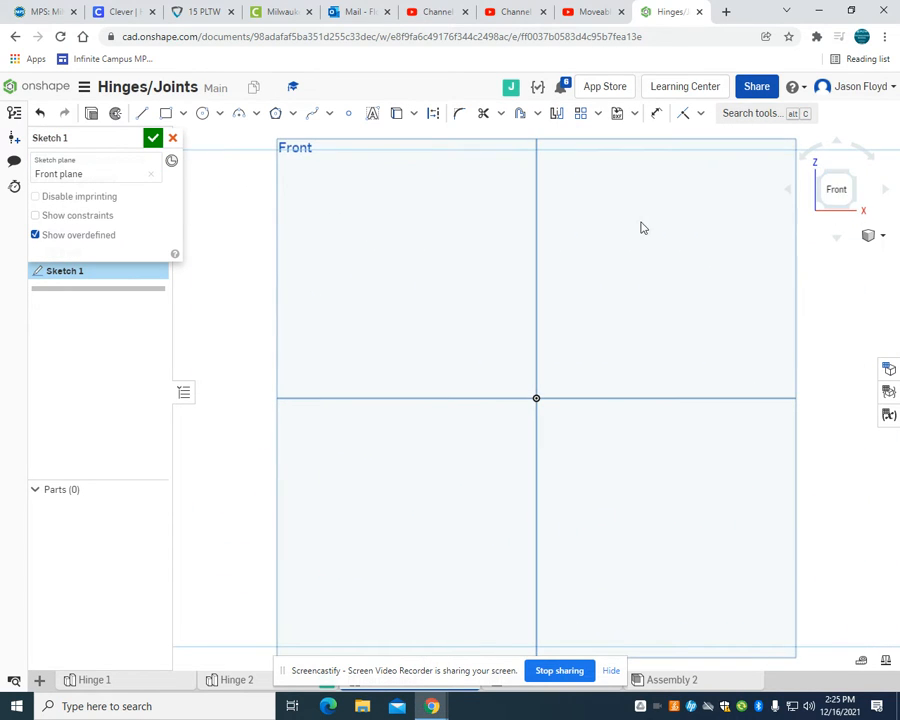
pyautogui.click(166, 113)
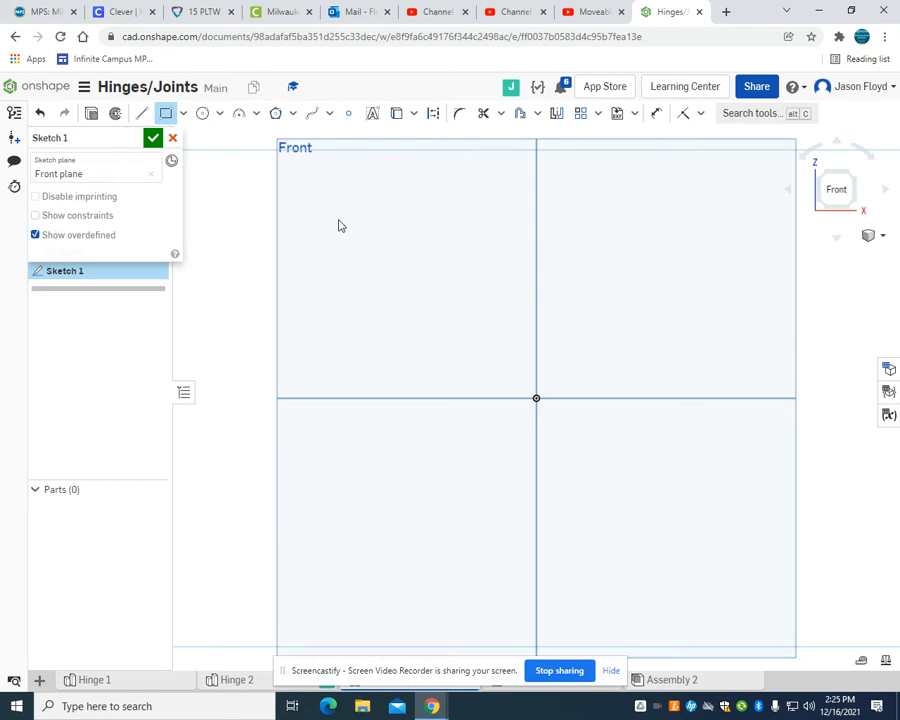
pyautogui.click(536, 398)
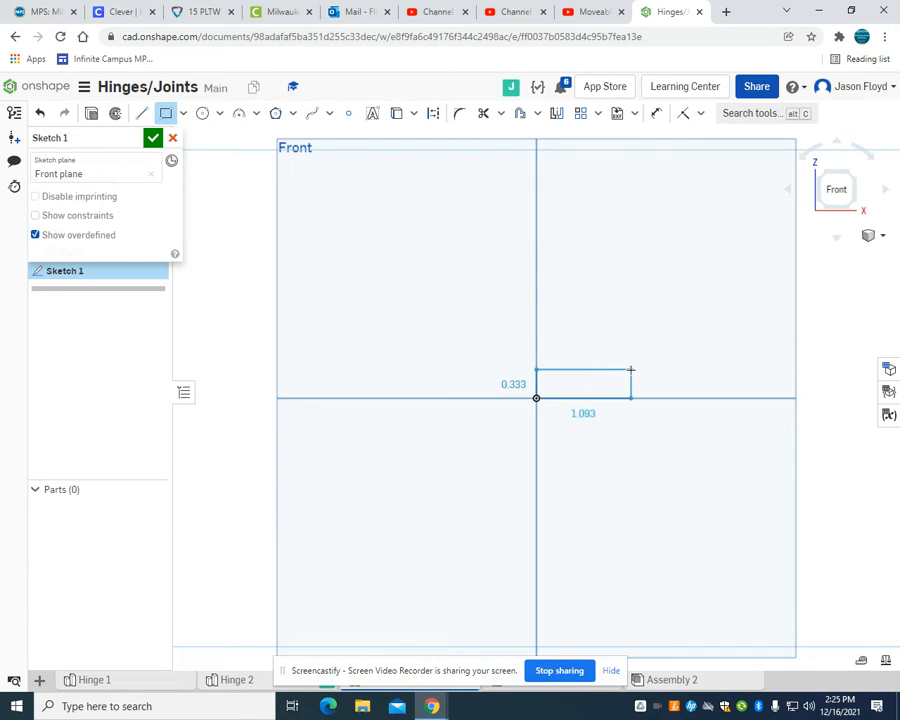
pyautogui.write('1')
pyautogui.press('Tab')
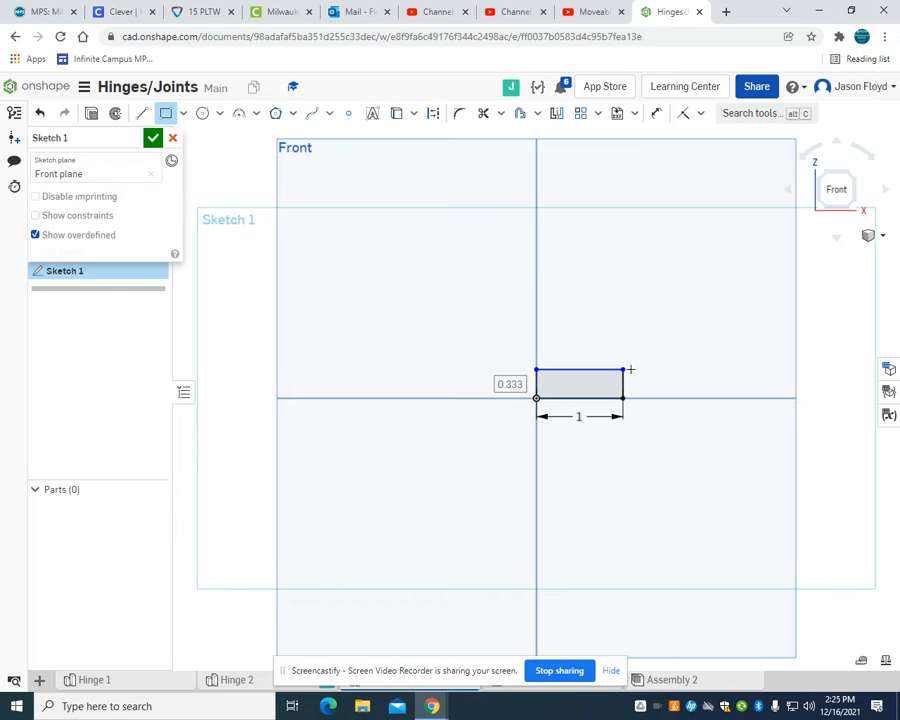
pyautogui.write('25')
pyautogui.press('Return')
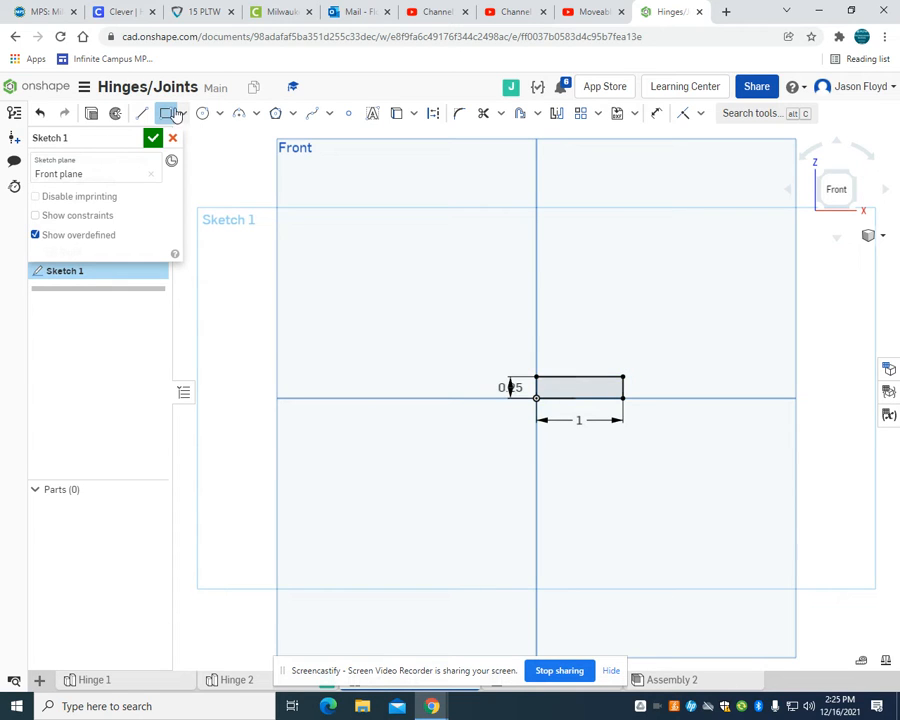
# Cap the rectangle's short side opposite the origin with an outward three-point arc of 0.125 in radius, deleting the conflicting tangent constraint.
pyautogui.click(238, 114)
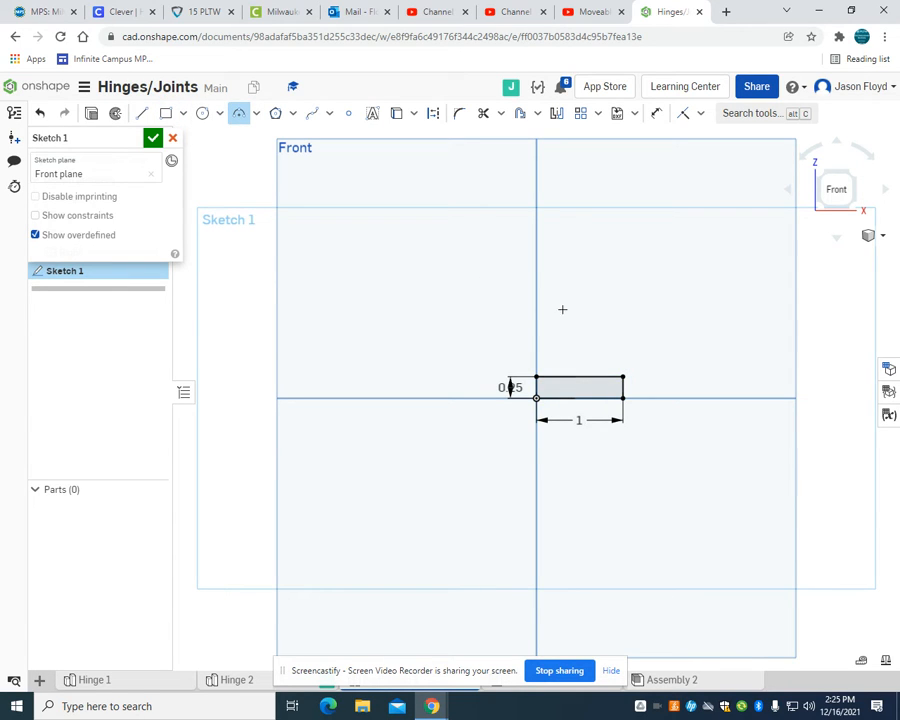
pyautogui.click(623, 378)
pyautogui.click(623, 398)
pyautogui.click(636, 392)
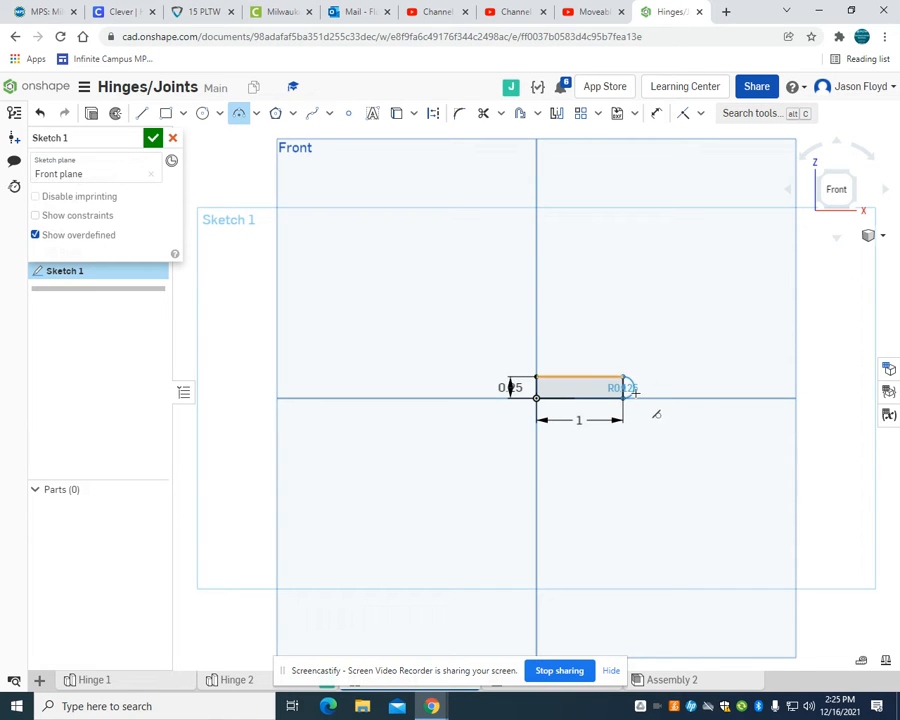
pyautogui.click(636, 393)
pyautogui.press('Return')
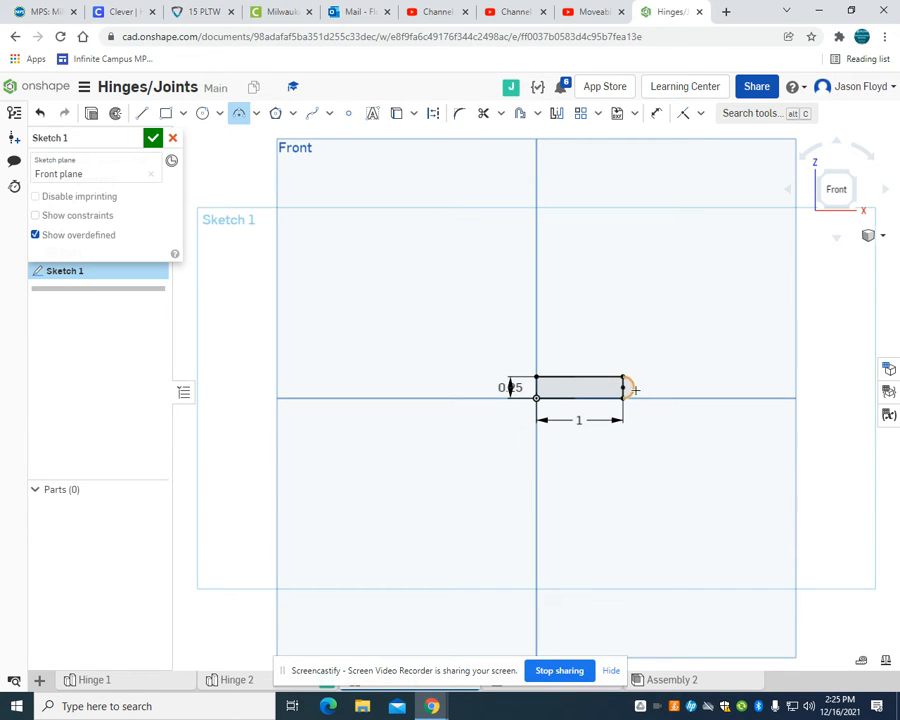
pyautogui.rightClick(672, 348)
pyautogui.click(685, 358)
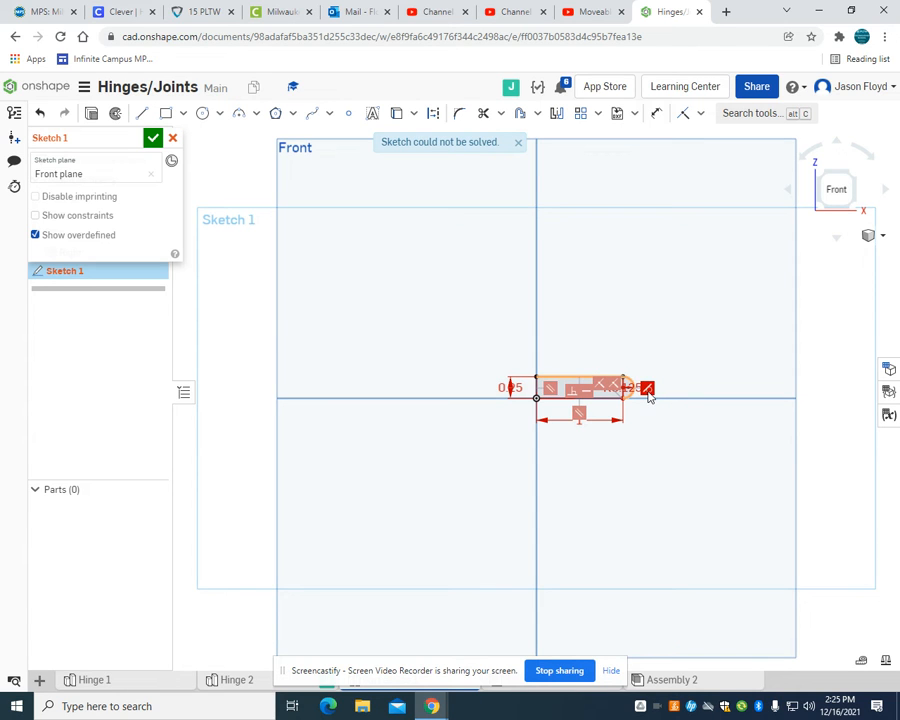
pyautogui.press('Delete')
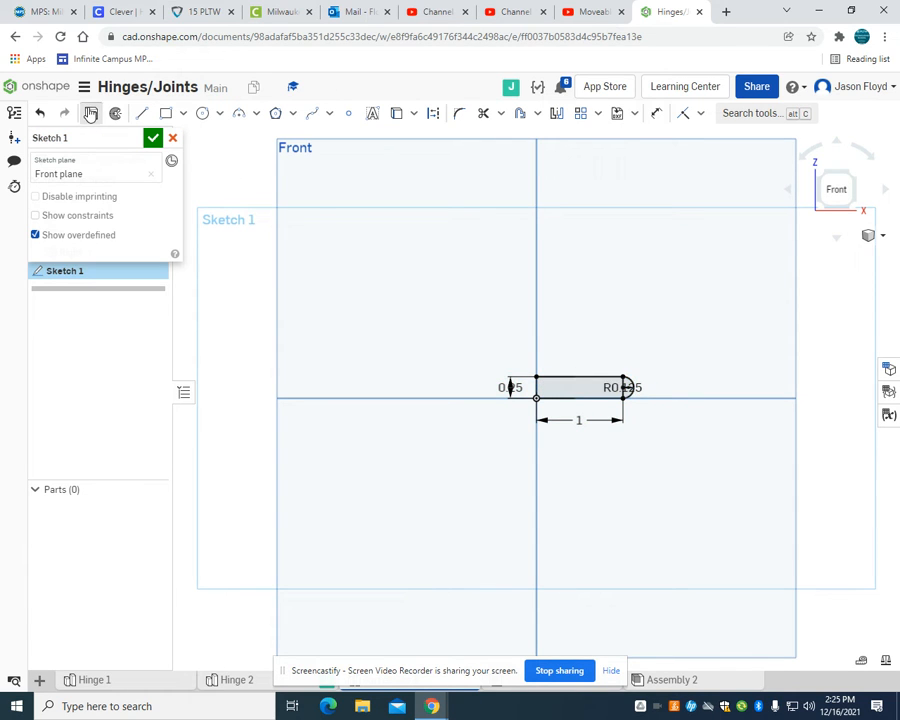
# Extrude the rounded profile as a new solid with a blind depth of 1 in.
pyautogui.click(90, 114)
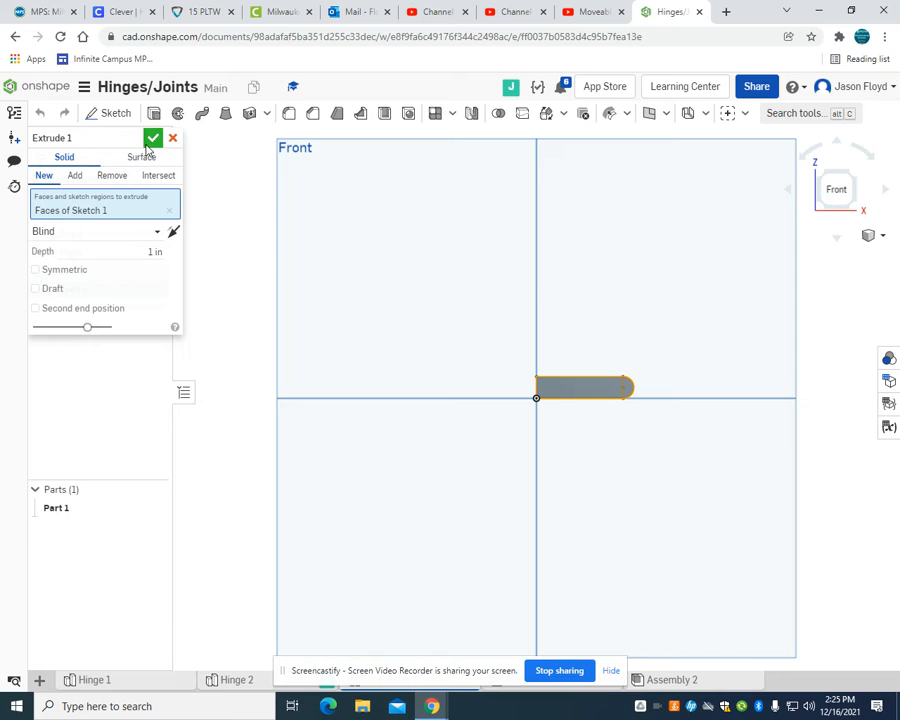
pyautogui.click(152, 138)
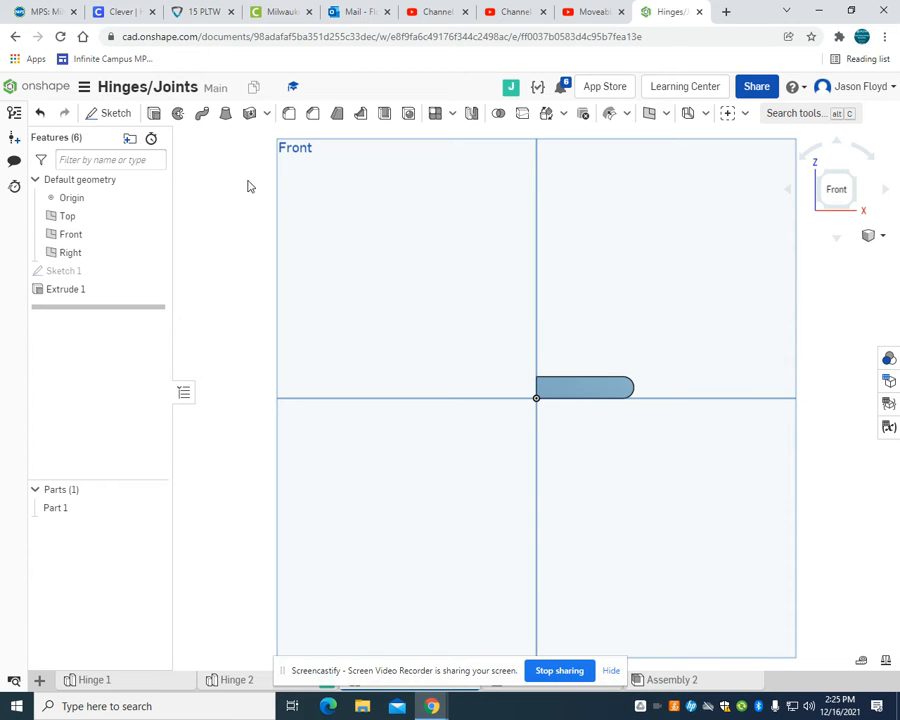
# On the block's flat top face, sketch a rectangle 0.4 in wide and 0.75 in high overlapping the rounded end.
pyautogui.moveTo(498, 244); pyautogui.dragTo(497, 269, button='right')
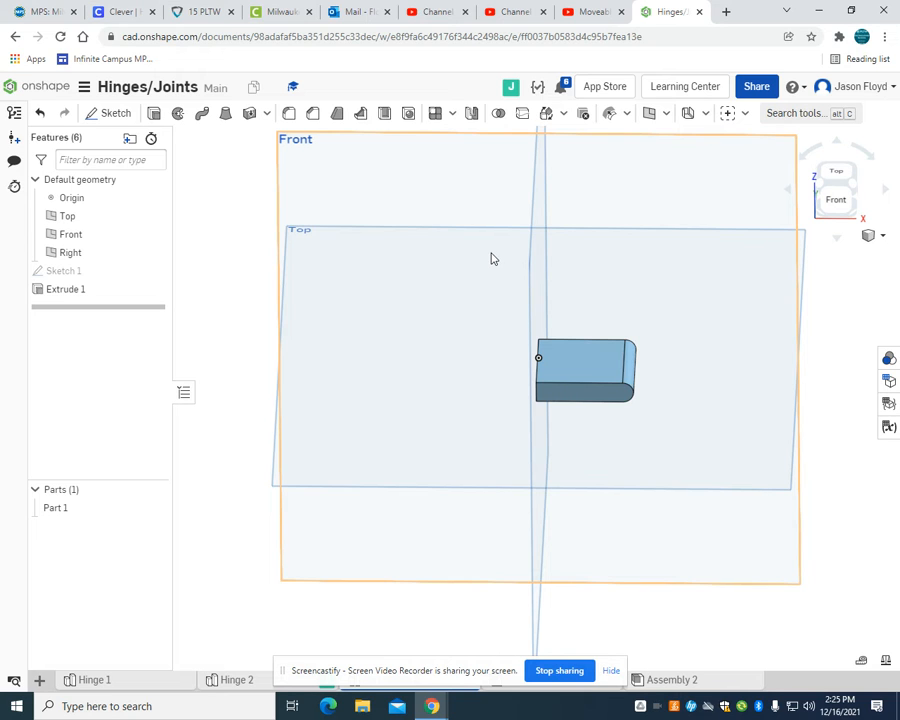
pyautogui.click(112, 114)
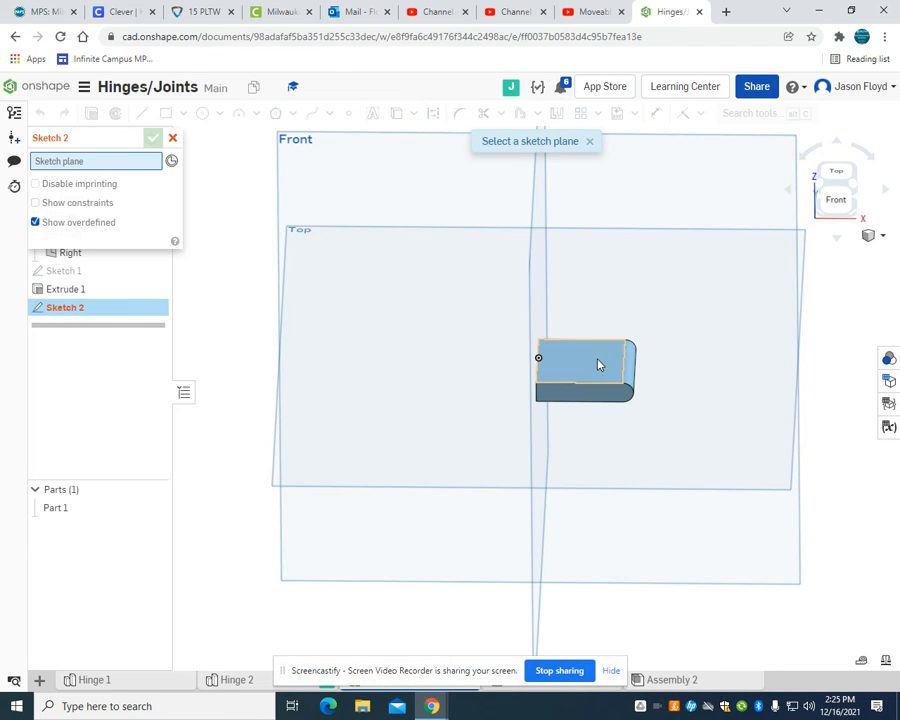
pyautogui.click(594, 362)
pyautogui.click(834, 172)
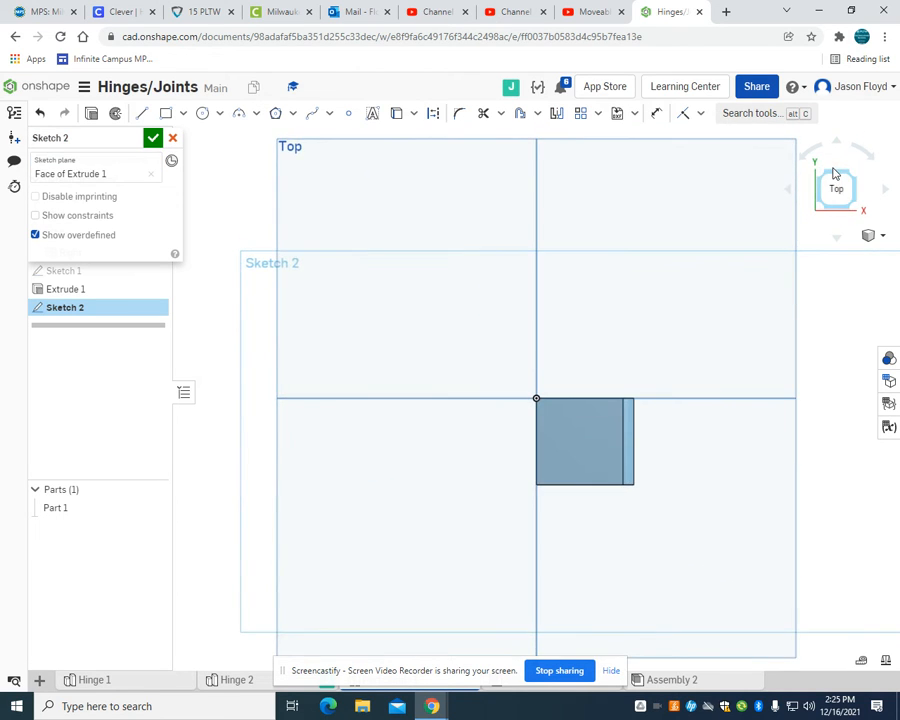
pyautogui.click(167, 114)
pyautogui.click(601, 410)
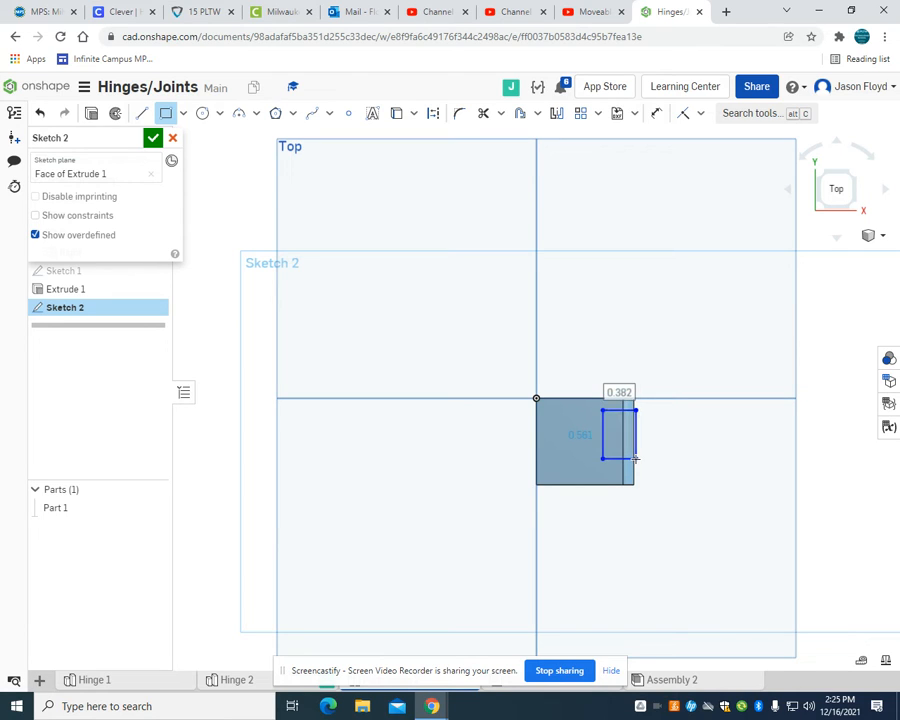
pyautogui.write('.4')
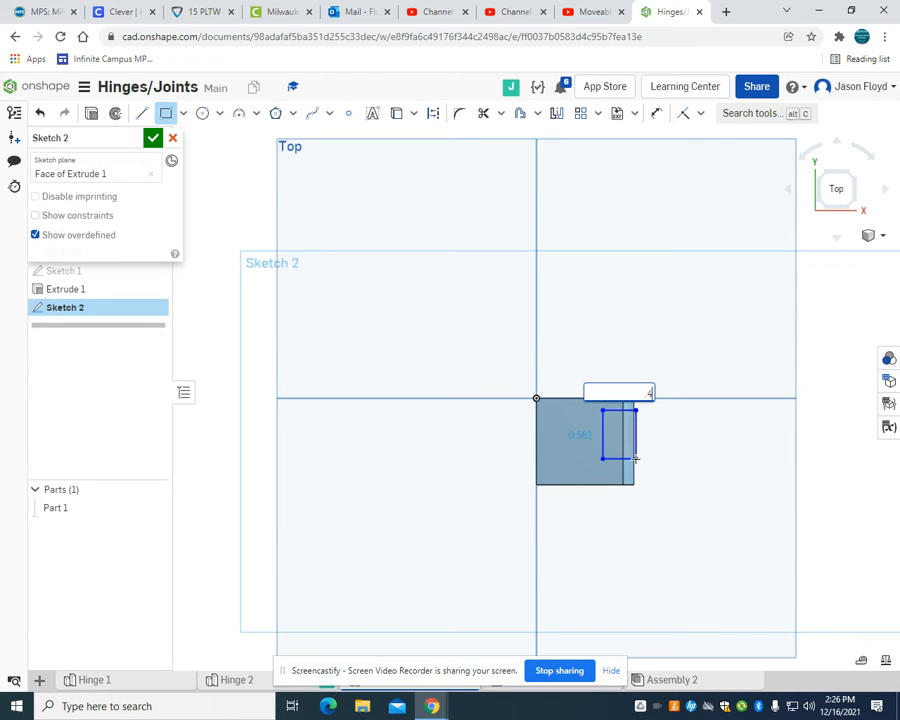
pyautogui.press('Return')
pyautogui.write('.75')
pyautogui.press('Return')
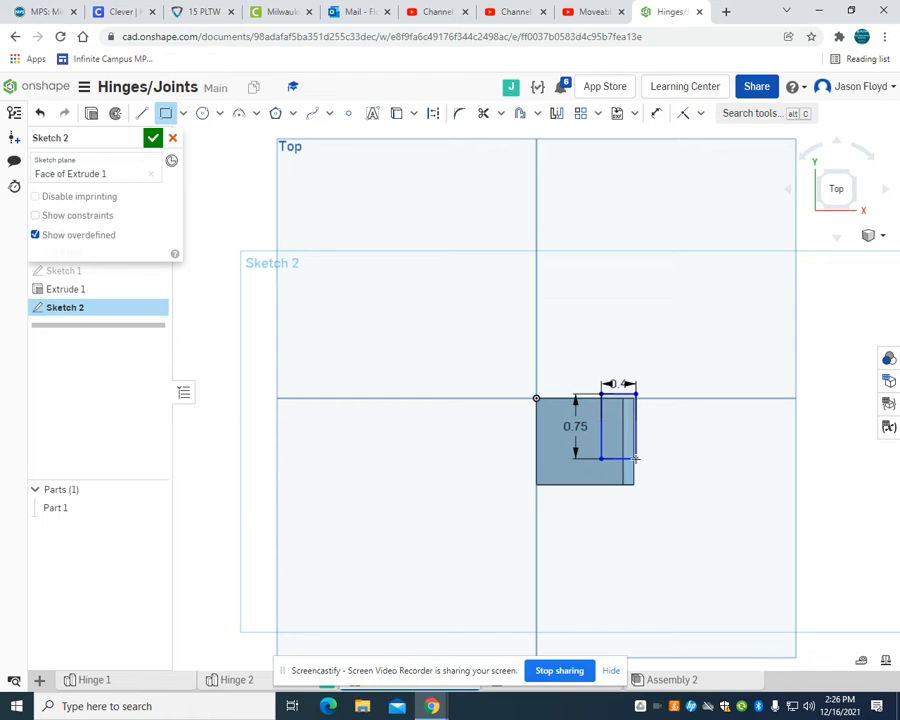
# Dimension the rectangle's lower side 0.125 in from the block's front edge.
pyautogui.click(656, 113)
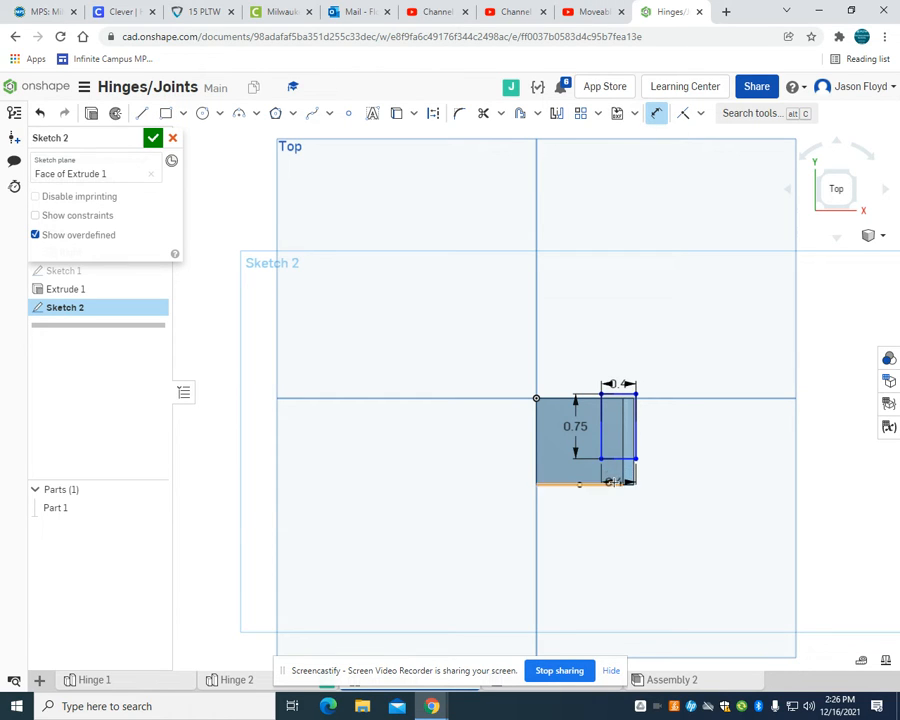
pyautogui.click(615, 483)
pyautogui.click(651, 500)
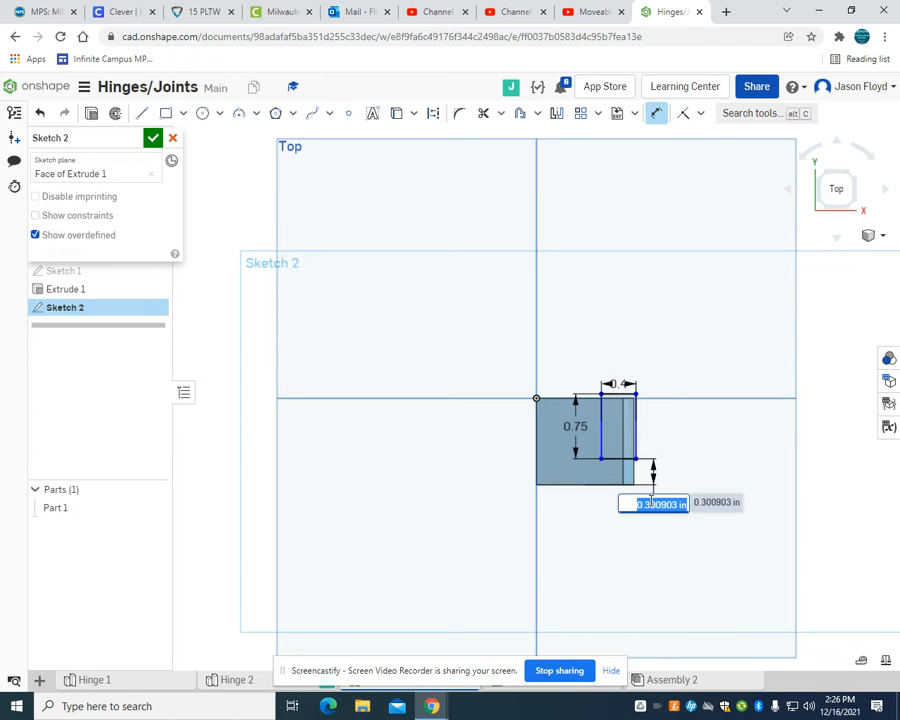
pyautogui.write('.125')
pyautogui.press('Return')
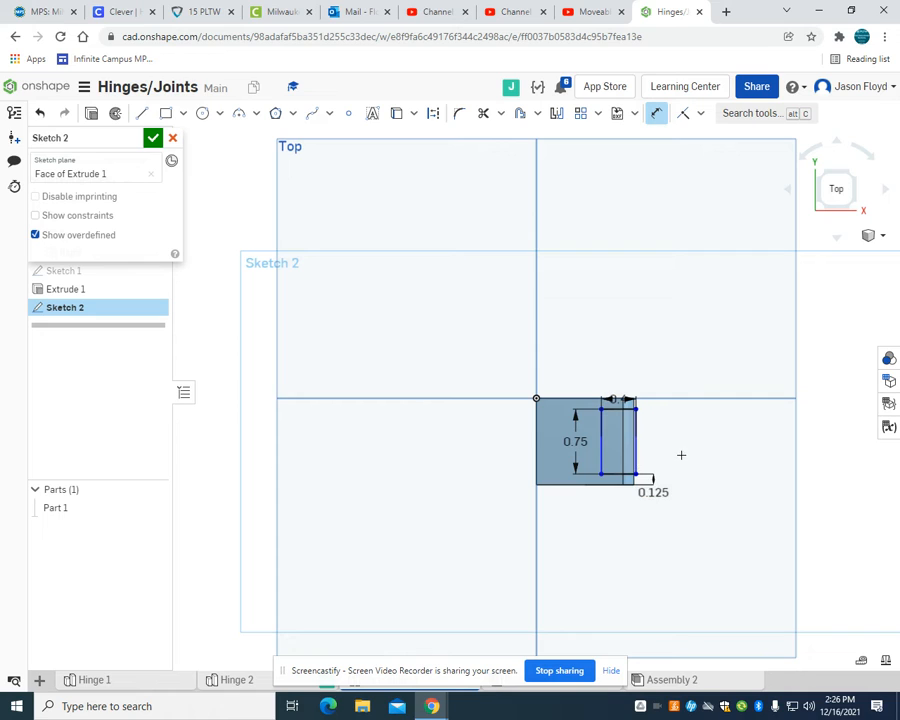
pyautogui.scroll(4, 633, 422)
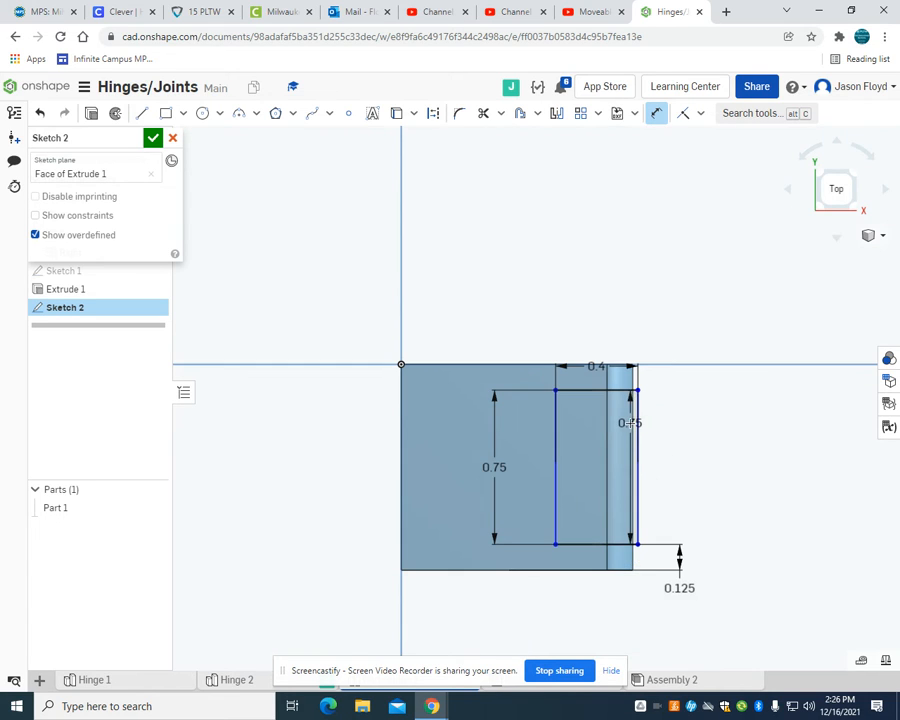
pyautogui.moveTo(563, 392); pyautogui.dragTo(508, 332)
pyautogui.rightClick(513, 334)
pyautogui.click(524, 341)
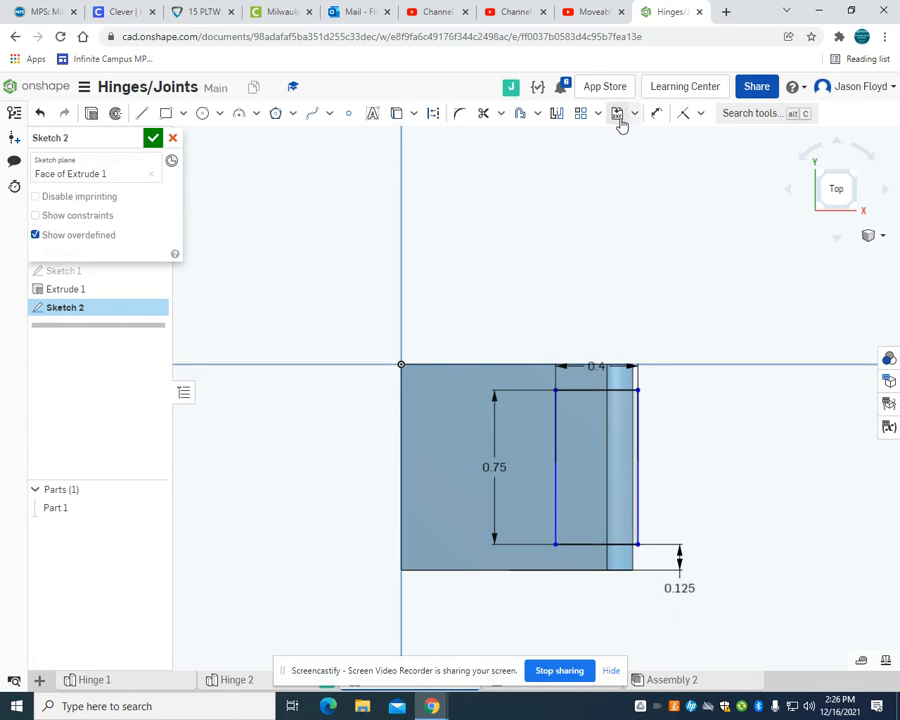
# Dimension the rectangle's outer vertical side 1 in from the block's straight edge at the origin.
pyautogui.click(656, 113)
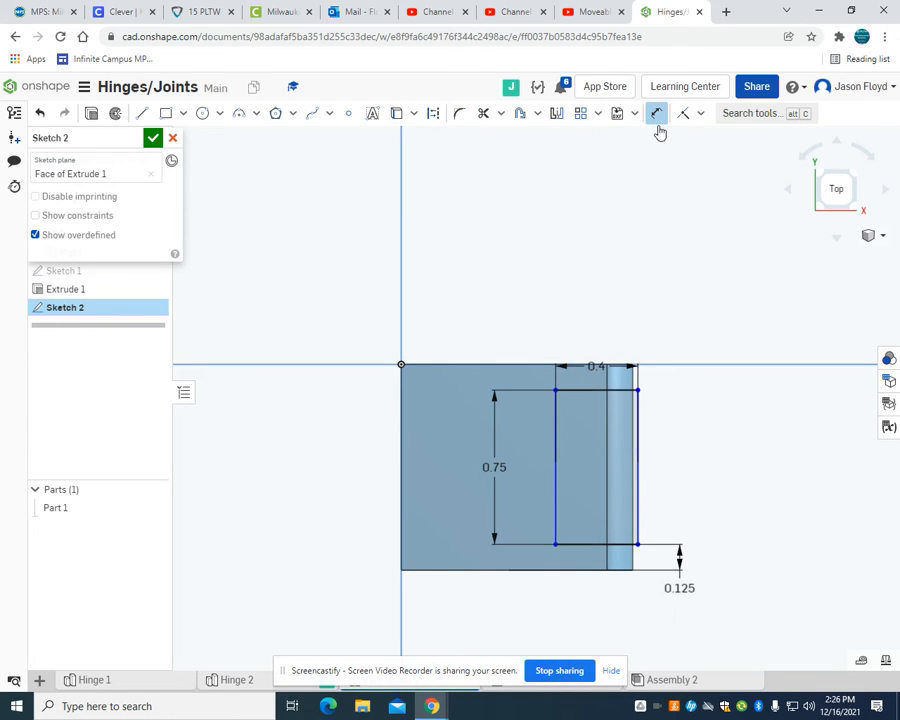
pyautogui.click(637, 430)
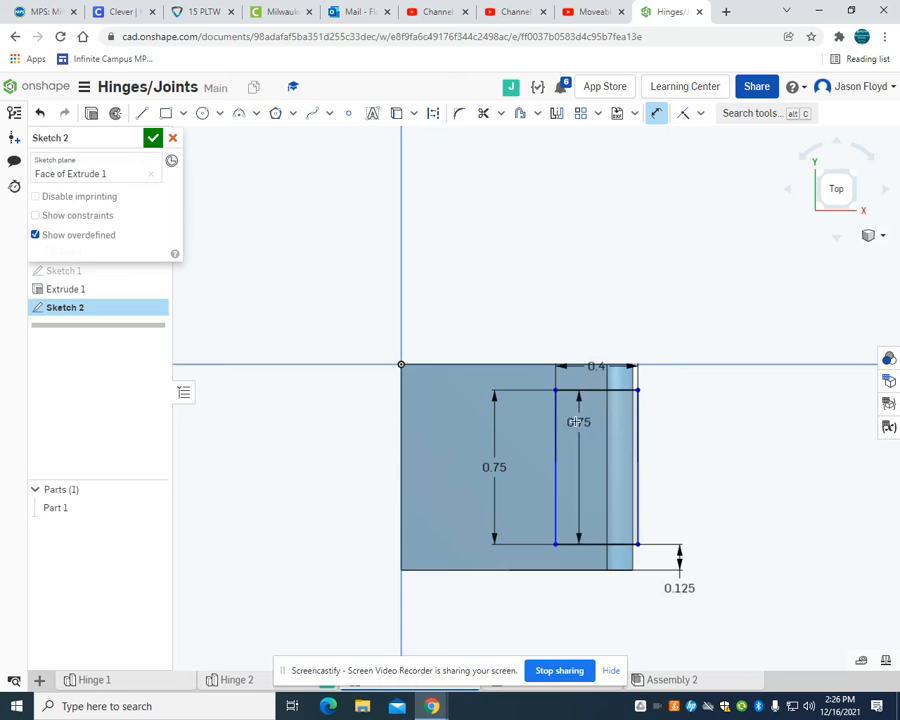
pyautogui.click(400, 399)
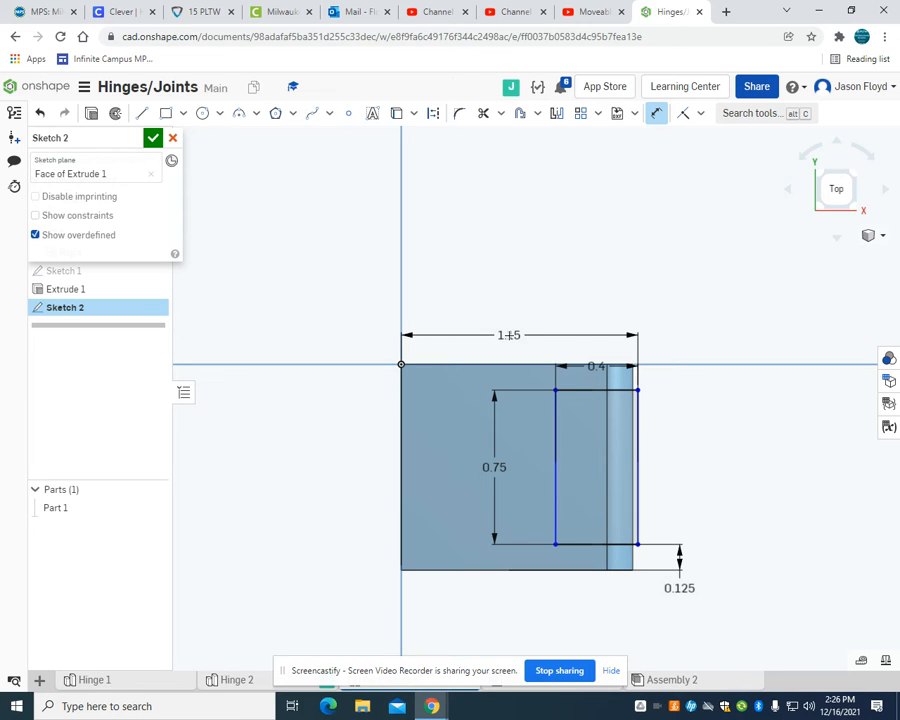
pyautogui.click(508, 335)
pyautogui.write('1.150258')
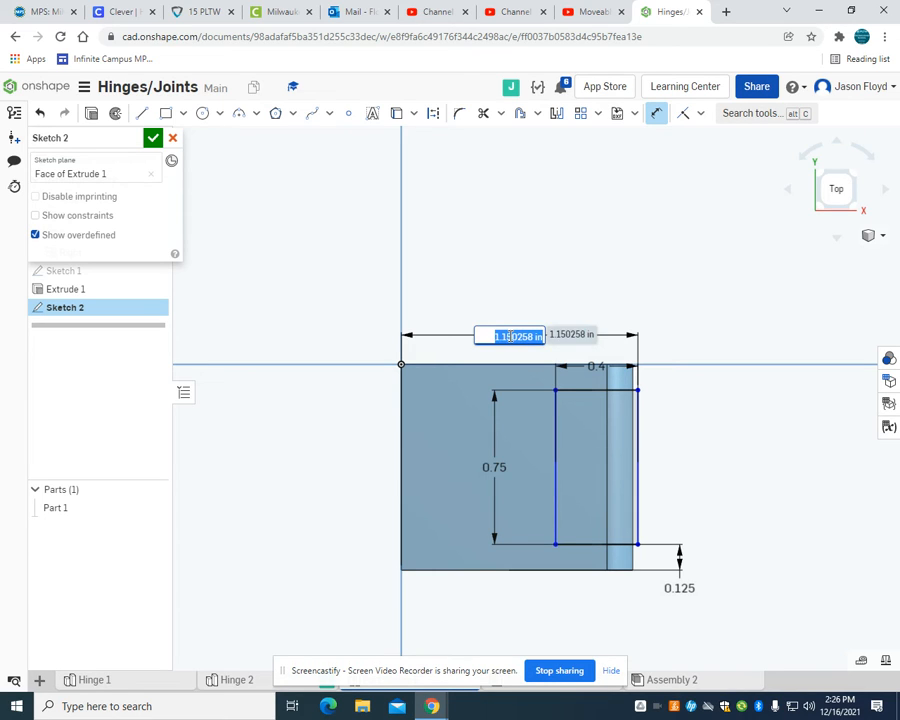
pyautogui.press('Return')
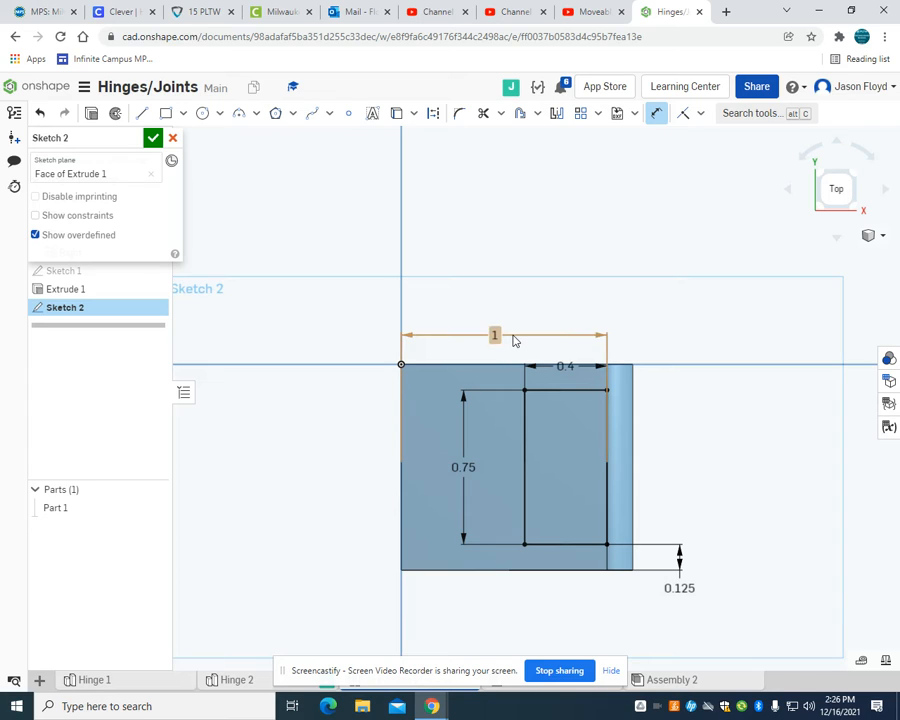
# Set the distance from the block's straight edge to the rectangle's outer side to 1.125 in.
pyautogui.doubleClick(494, 335)
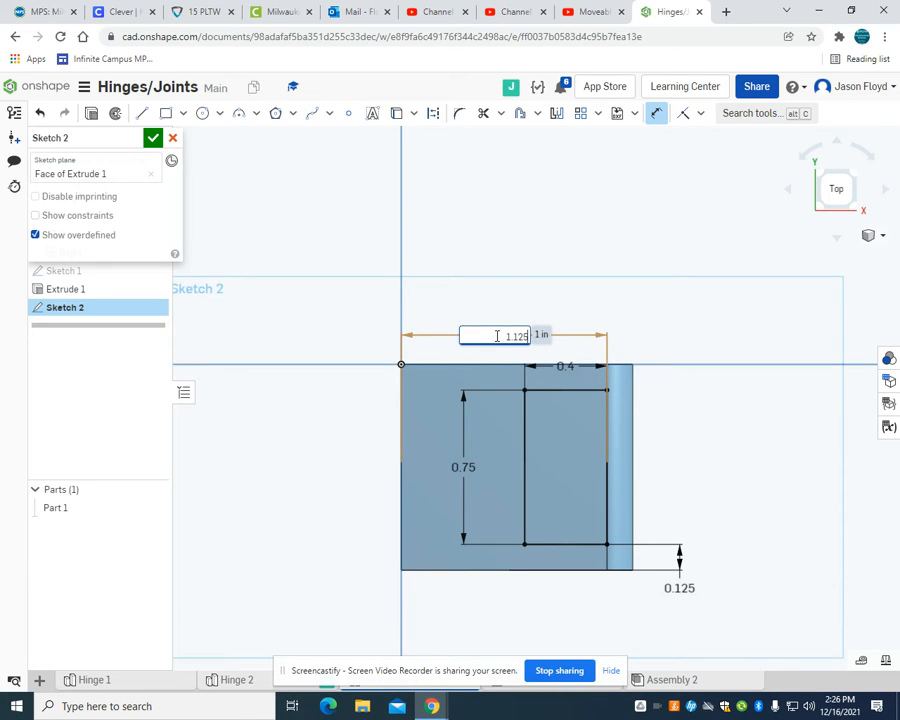
pyautogui.write('1.125')
pyautogui.press('Return')
# Cut the notch through the rounded end by extruding the rectangle as a Remove with a blind depth of 1 in.
pyautogui.moveTo(561, 284); pyautogui.dragTo(557, 269, button='right')
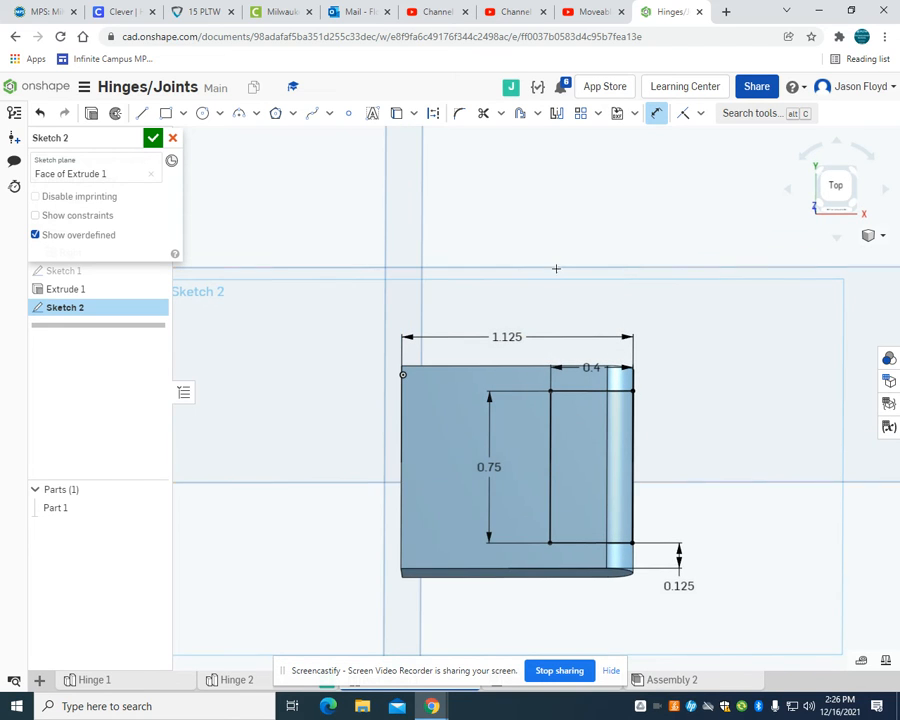
pyautogui.click(94, 116)
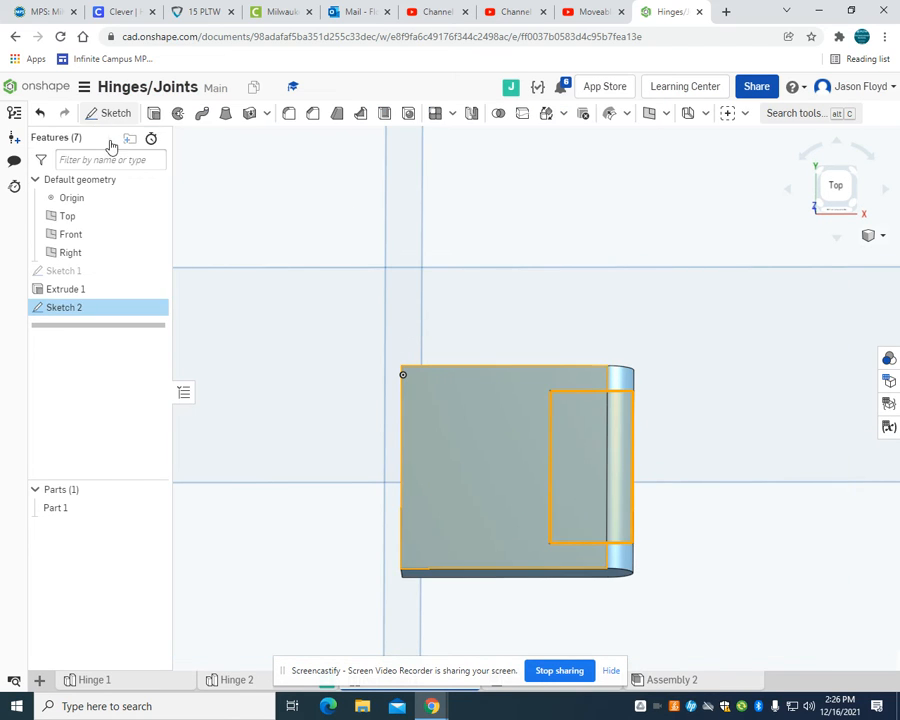
pyautogui.click(112, 176)
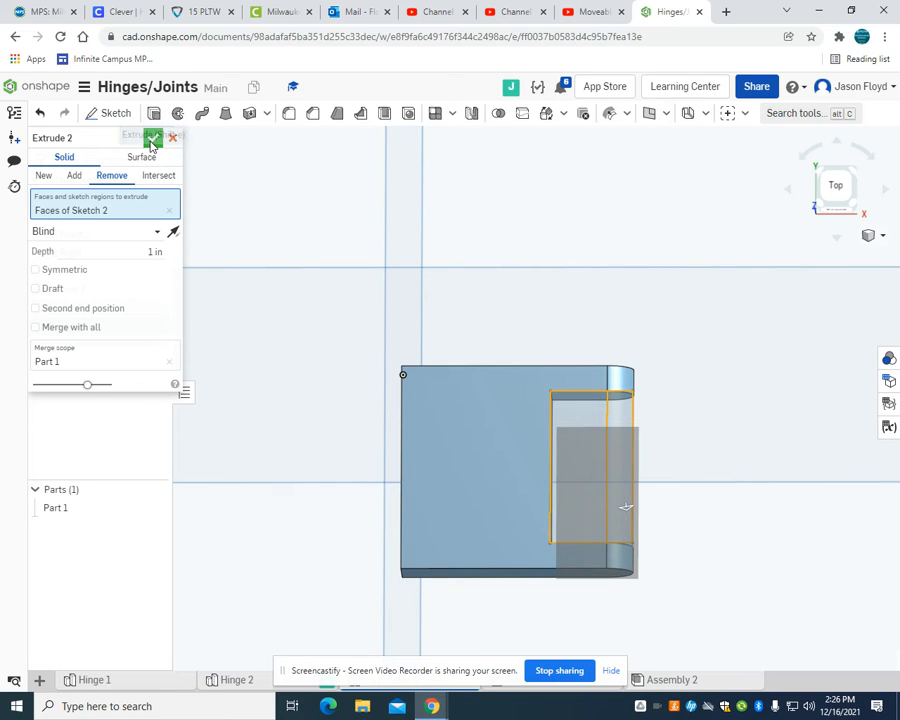
pyautogui.click(152, 140)
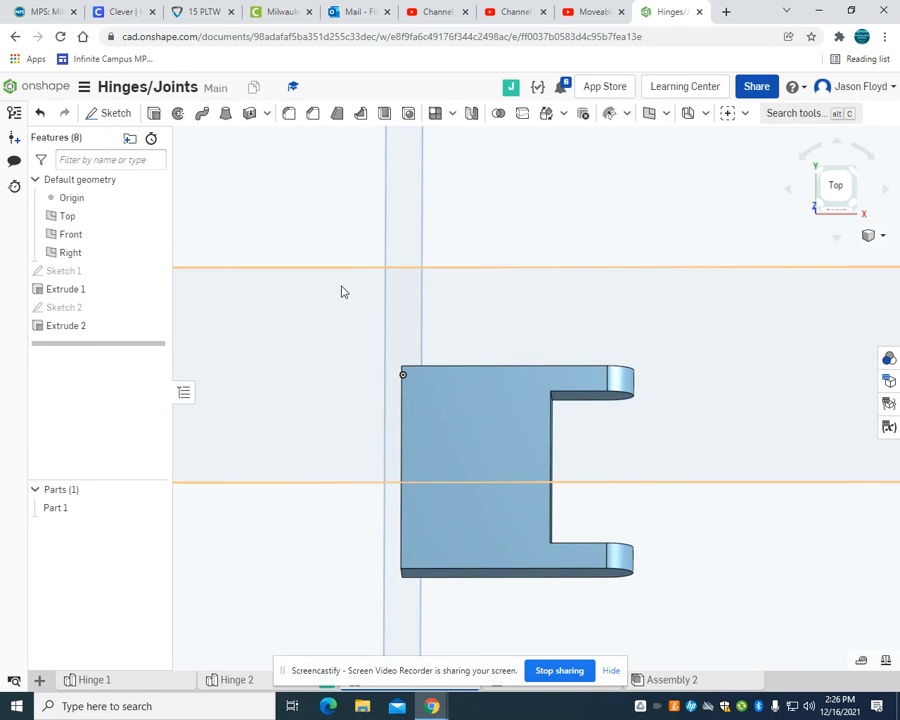
# Sketch a 0.175 in diameter circle on the back arm's inner face, concentric with its rounded end.
pyautogui.moveTo(536, 294); pyautogui.dragTo(392, 249, button='right')
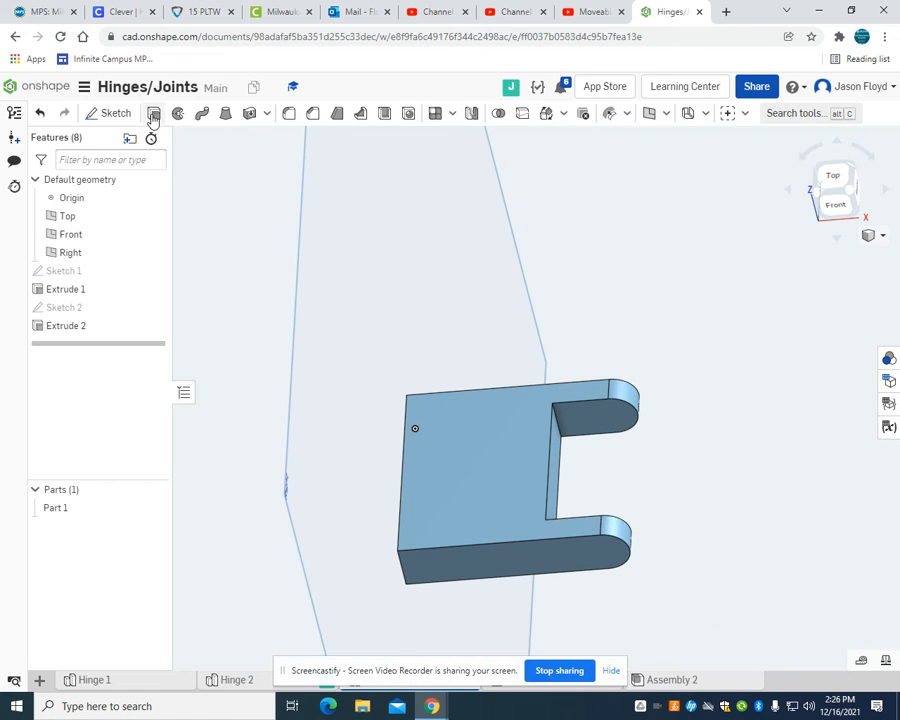
pyautogui.click(118, 113)
pyautogui.click(578, 406)
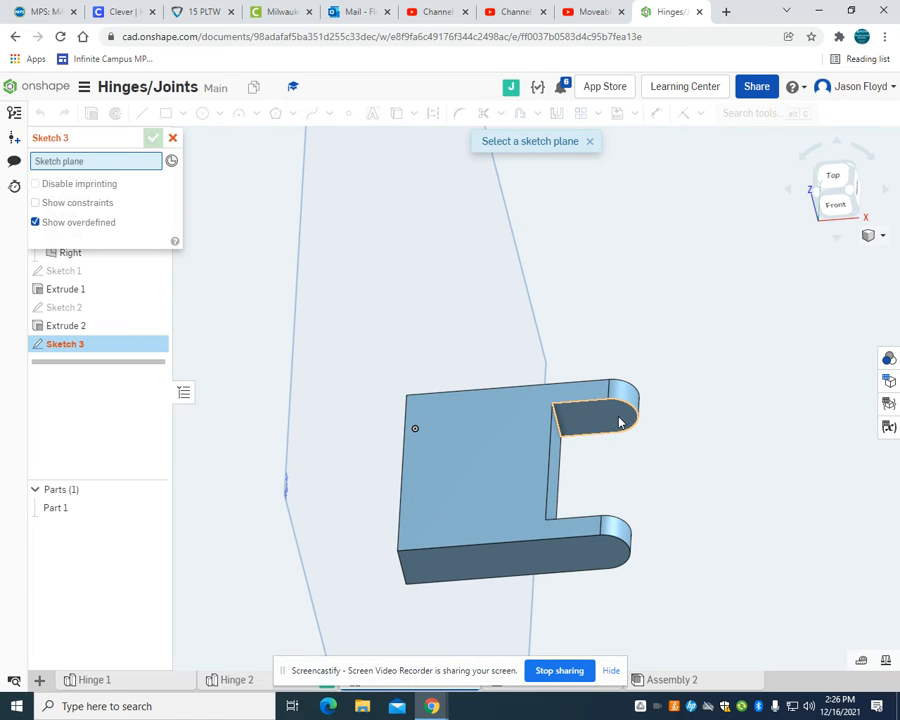
pyautogui.click(201, 114)
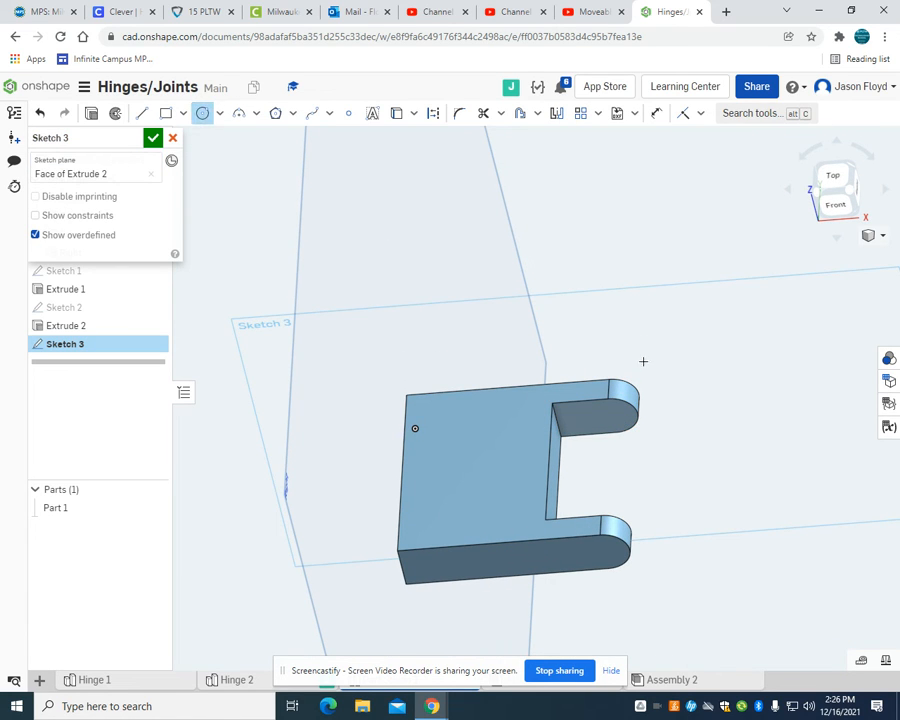
pyautogui.click(612, 404)
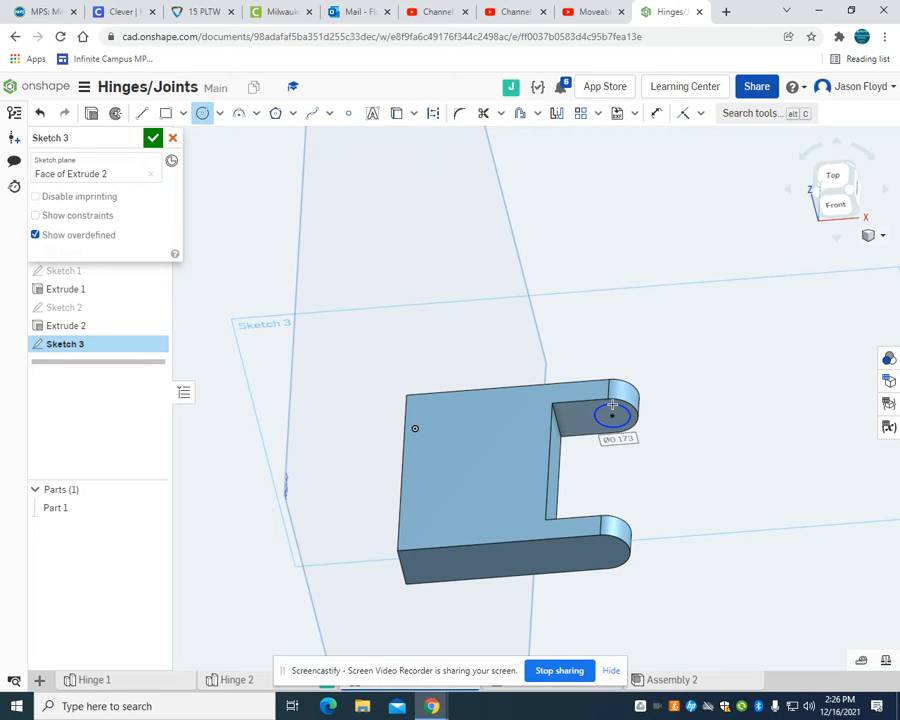
pyautogui.write('.175')
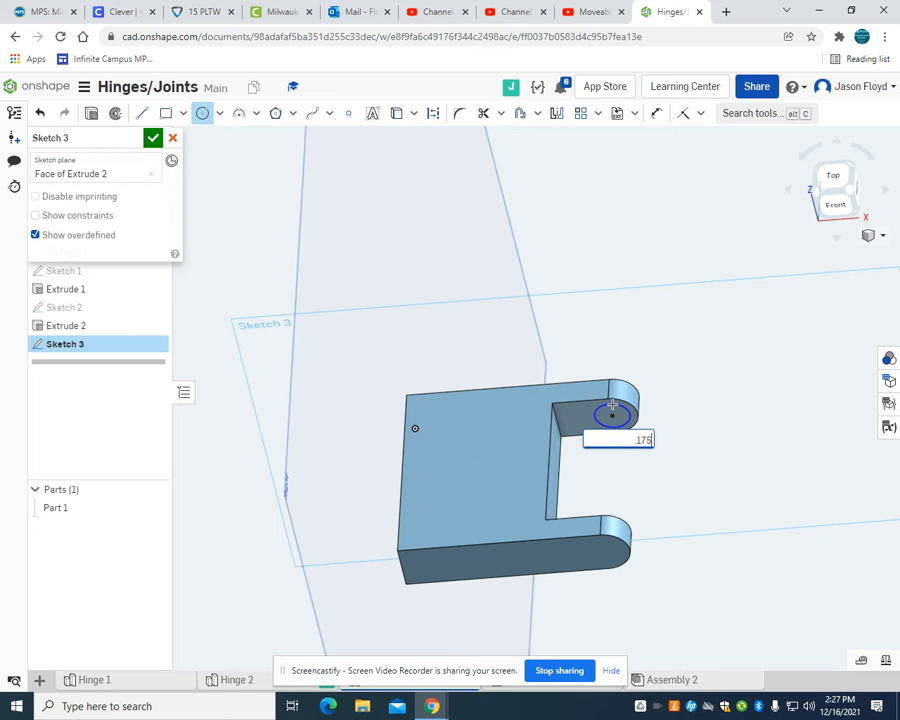
pyautogui.press('Return')
pyautogui.moveTo(665, 334); pyautogui.dragTo(593, 395, button='right')
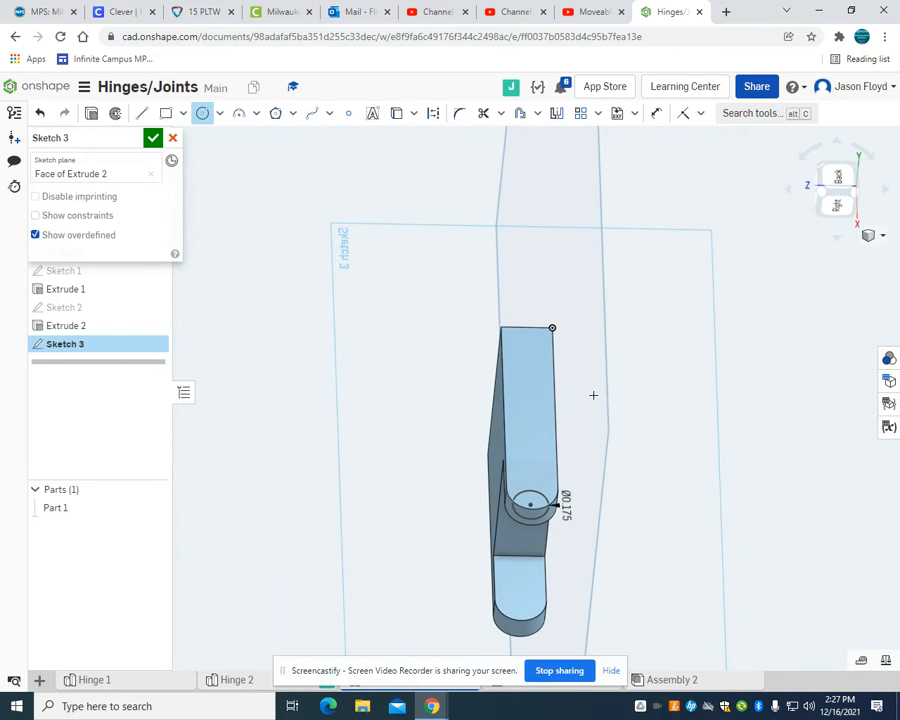
pyautogui.click(153, 137)
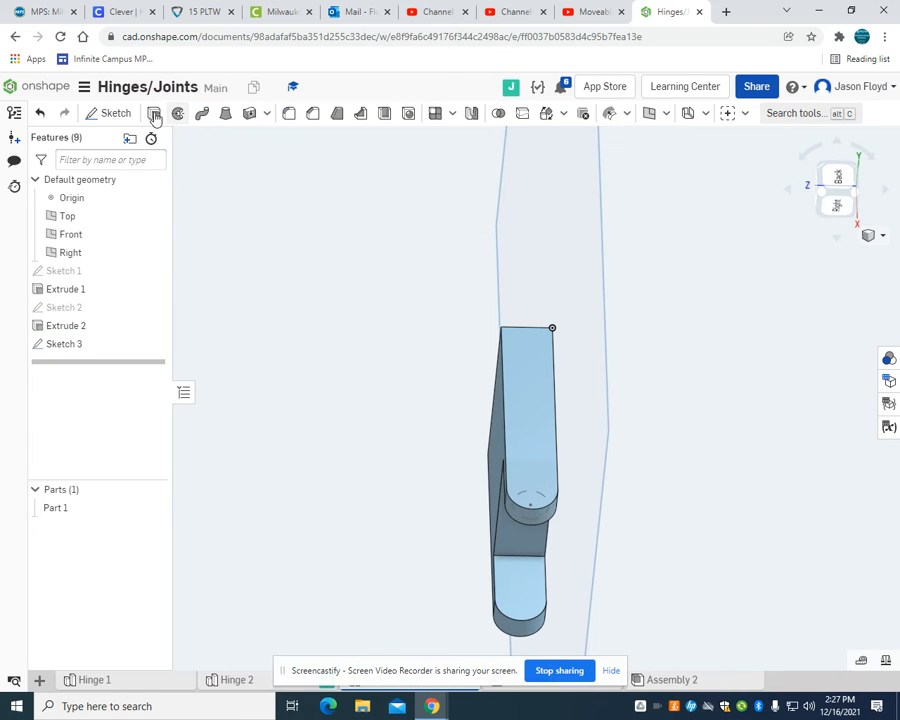
# Sketch a 0.175 in diameter circle on the front arm's inner face, concentric with its rounded end.
pyautogui.click(110, 113)
pyautogui.click(512, 582)
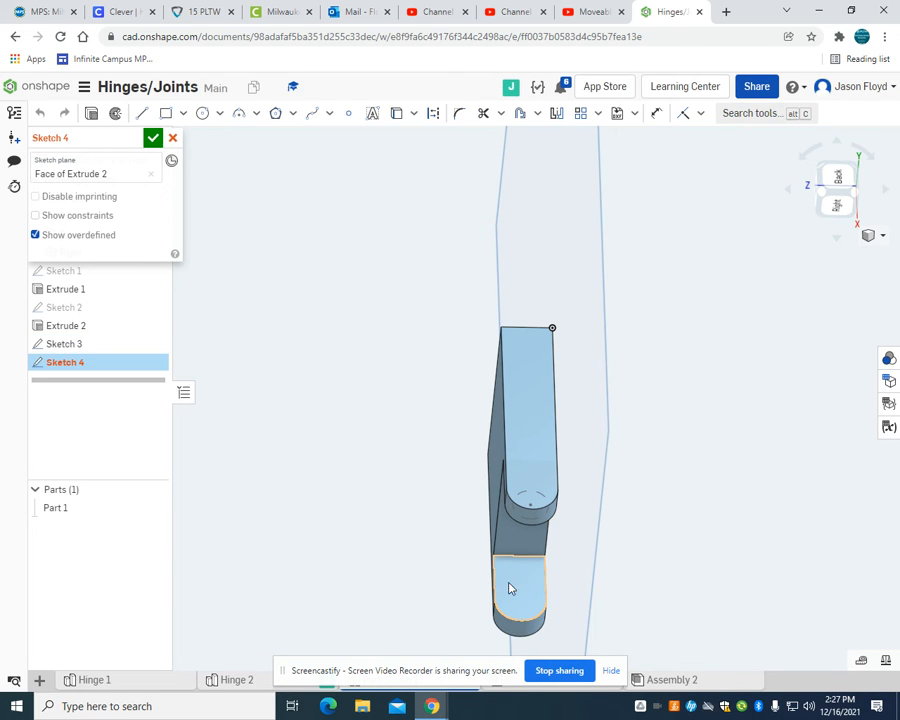
pyautogui.click(202, 113)
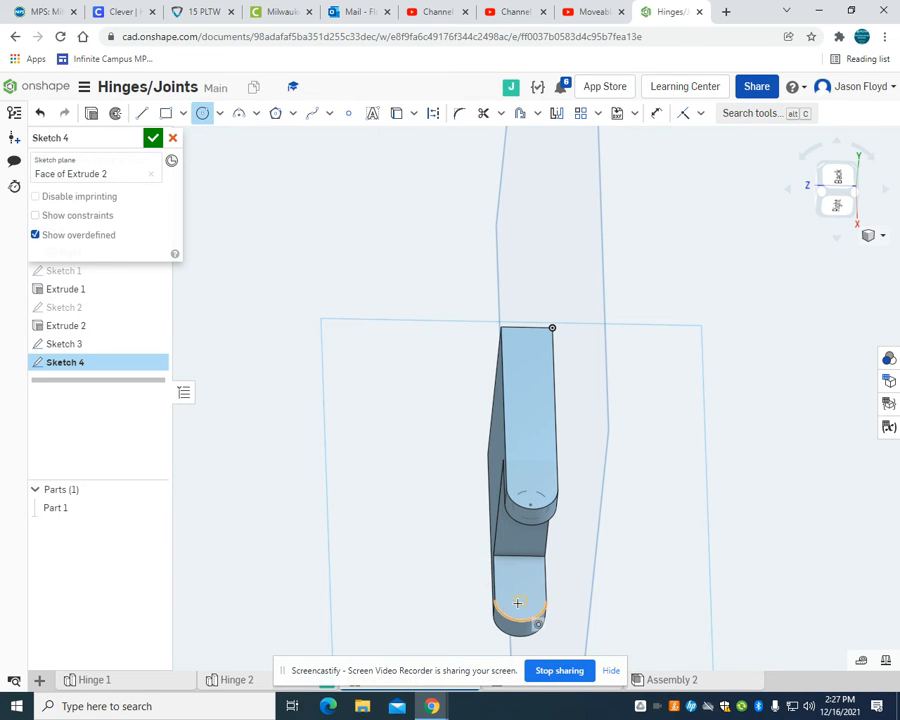
pyautogui.click(519, 598)
pyautogui.write('.175')
pyautogui.press('Return')
pyautogui.click(97, 113)
pyautogui.moveTo(576, 470)
pyautogui.mouseDown(button='right')
pyautogui.moveTo(648, 424)
pyautogui.moveTo(652, 410)
pyautogui.mouseUp(button='right')
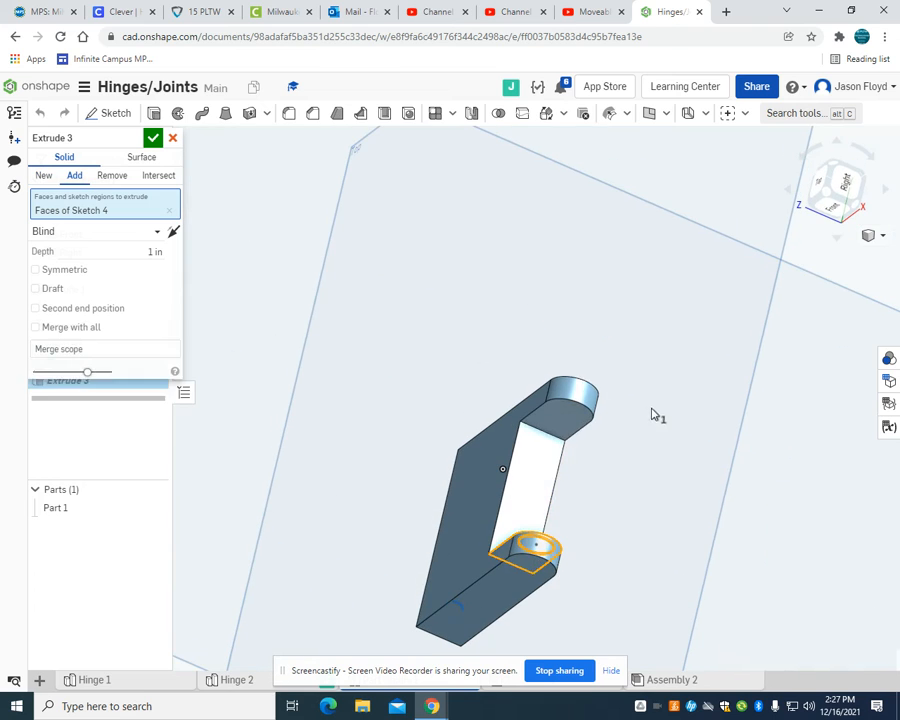
pyautogui.click(163, 156)
pyautogui.click(172, 137)
pyautogui.click(100, 343)
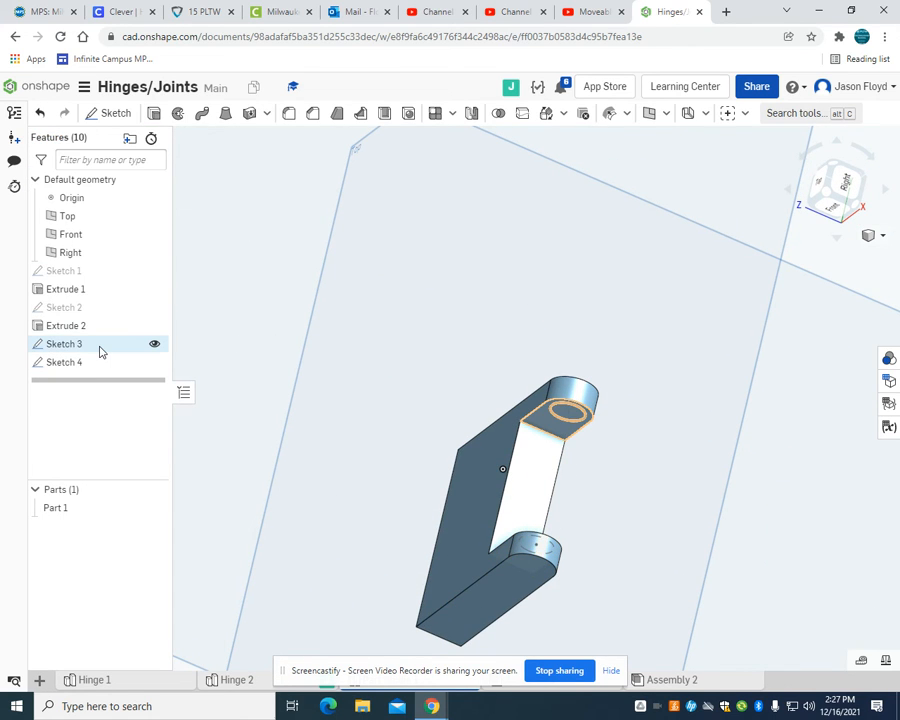
pyautogui.keyDown('shift'); pyautogui.click(96, 363); pyautogui.keyUp('shift')
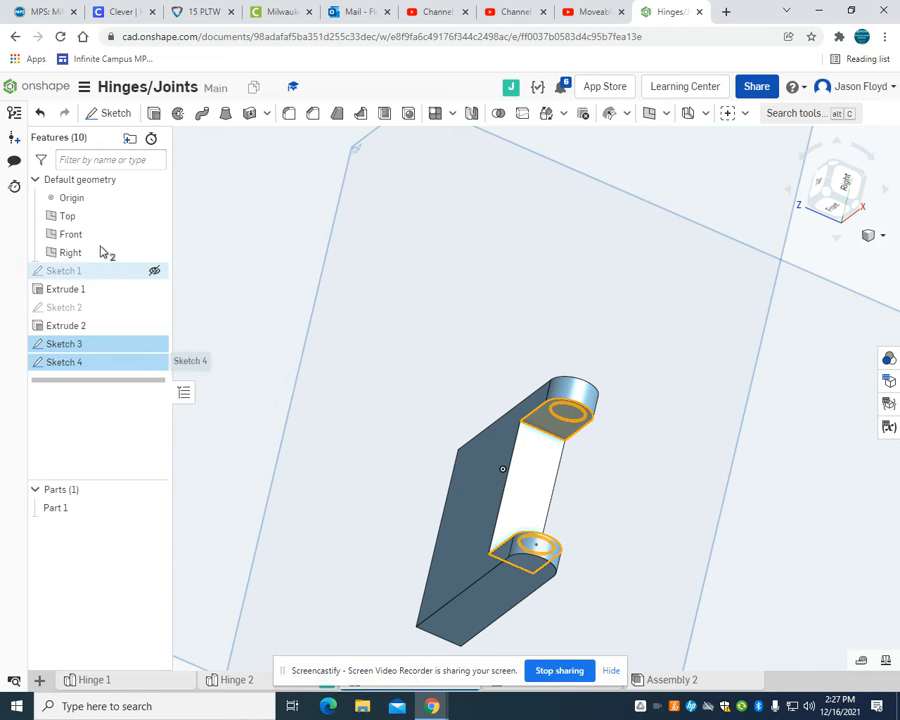
pyautogui.click(155, 114)
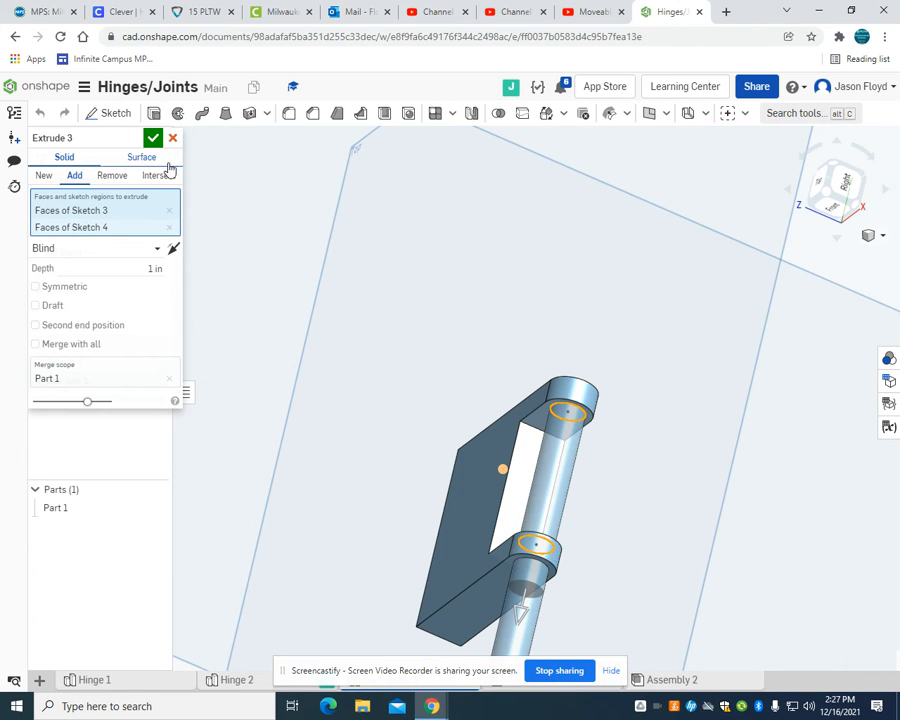
pyautogui.click(121, 176)
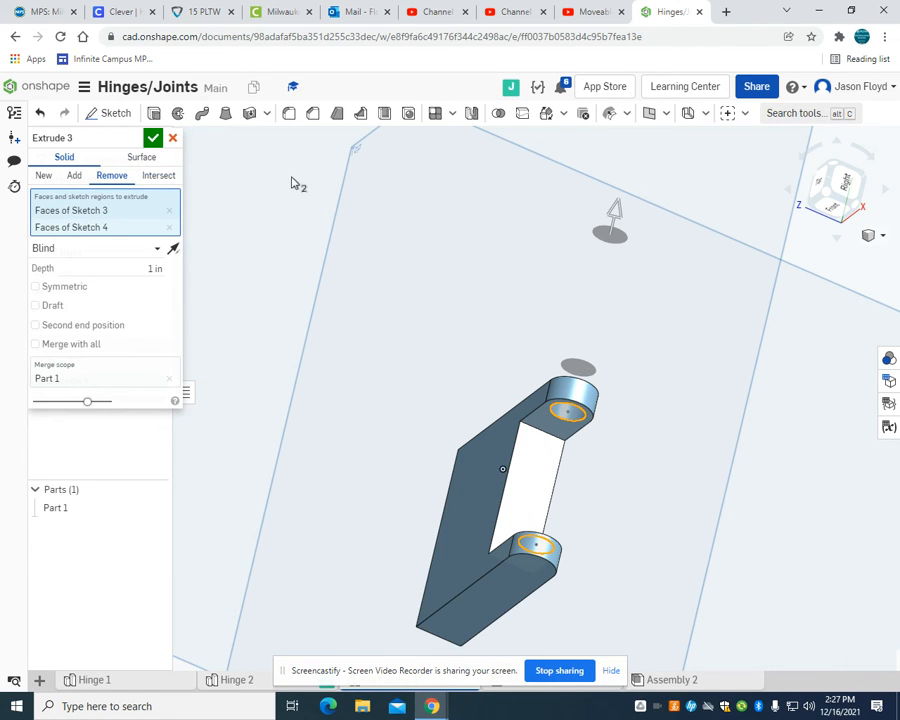
pyautogui.click(148, 266)
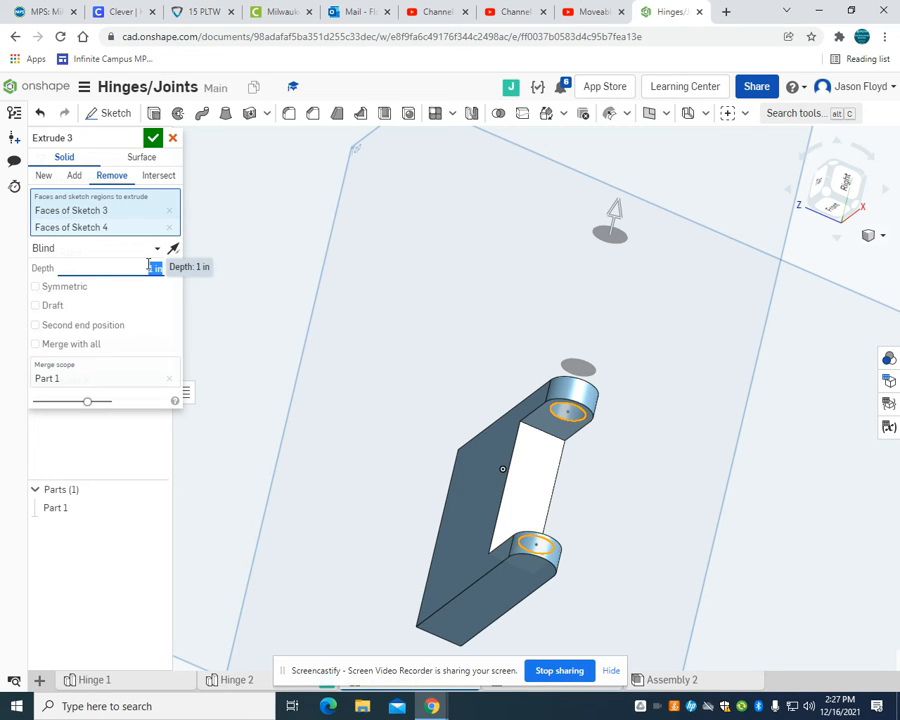
pyautogui.click(172, 137)
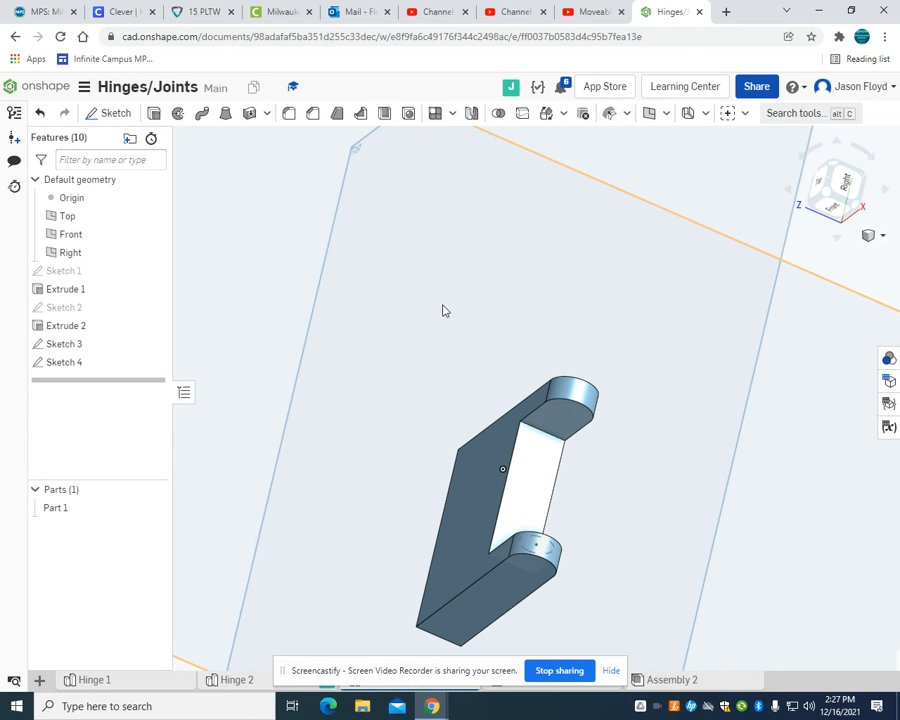
# Cut a pin recess into the back arm by extruding its circle as a Remove with a blind depth of 0.1 in.
pyautogui.click(154, 113)
pyautogui.click(582, 420)
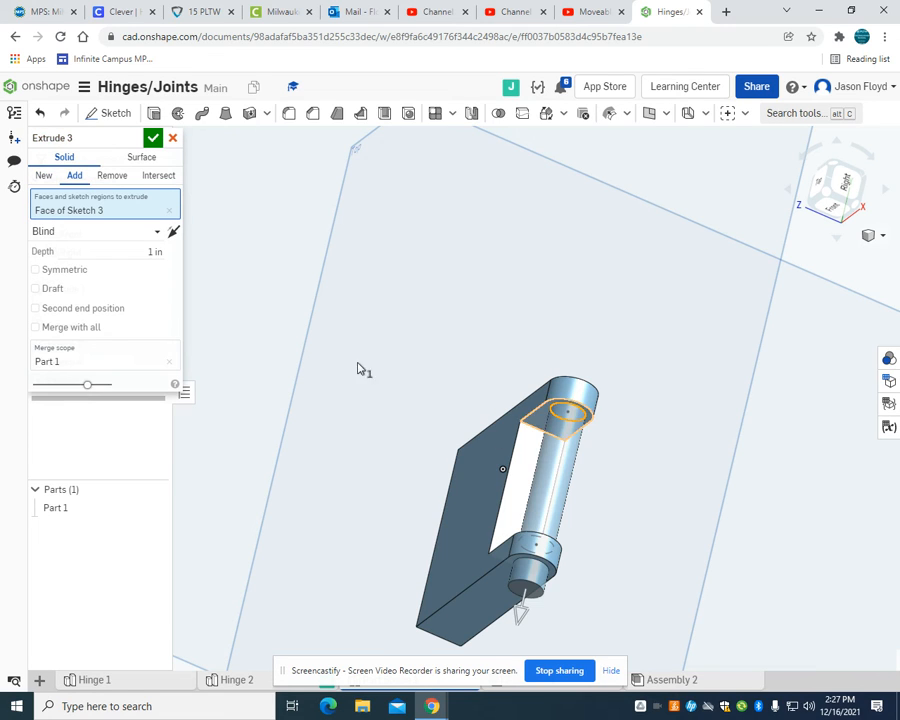
pyautogui.click(112, 176)
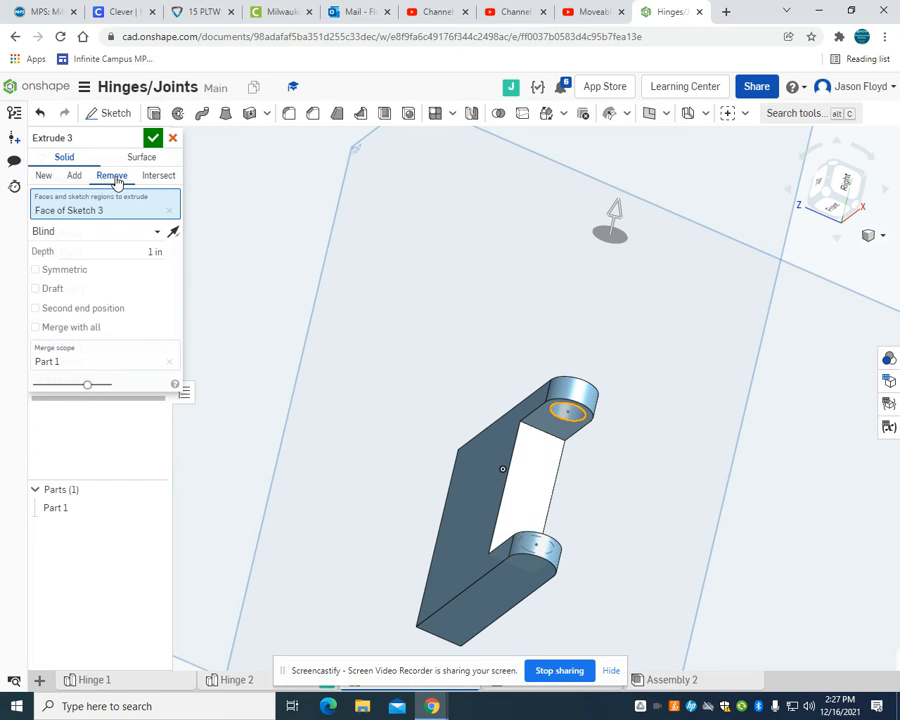
pyautogui.click(150, 252)
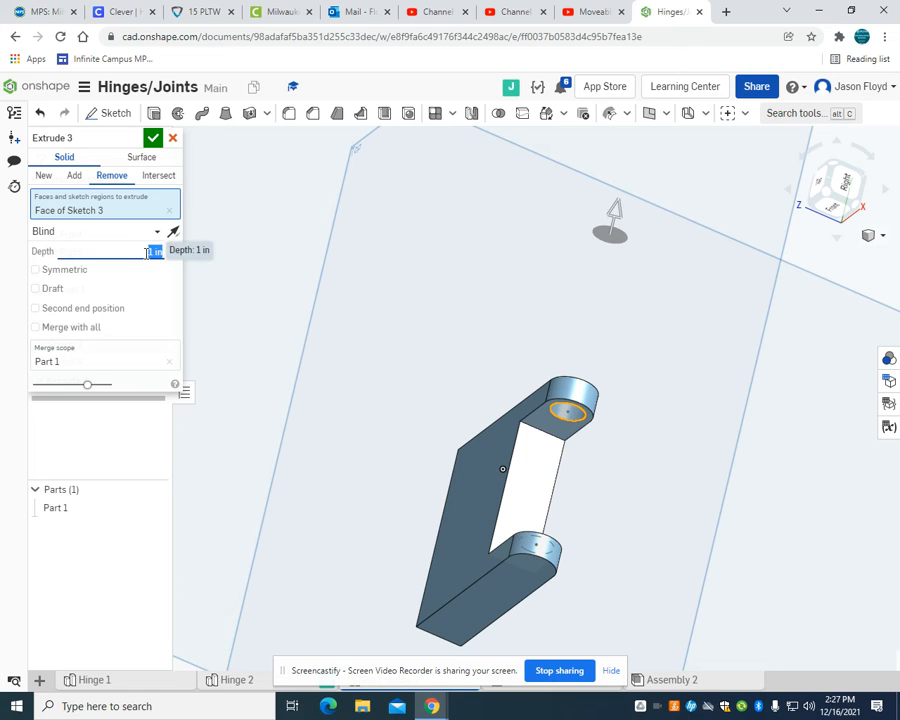
pyautogui.click(146, 253)
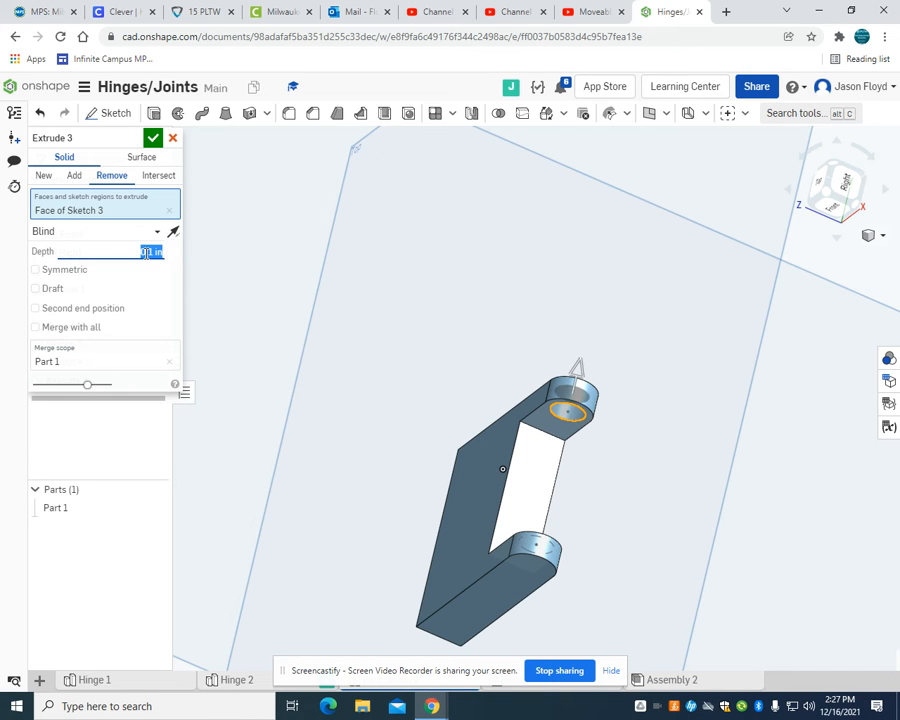
pyautogui.click(155, 138)
# Cut a matching pin recess into the front arm by extruding its circle as a Remove, 0.1 in deep.
pyautogui.moveTo(482, 248); pyautogui.dragTo(446, 302, button='right')
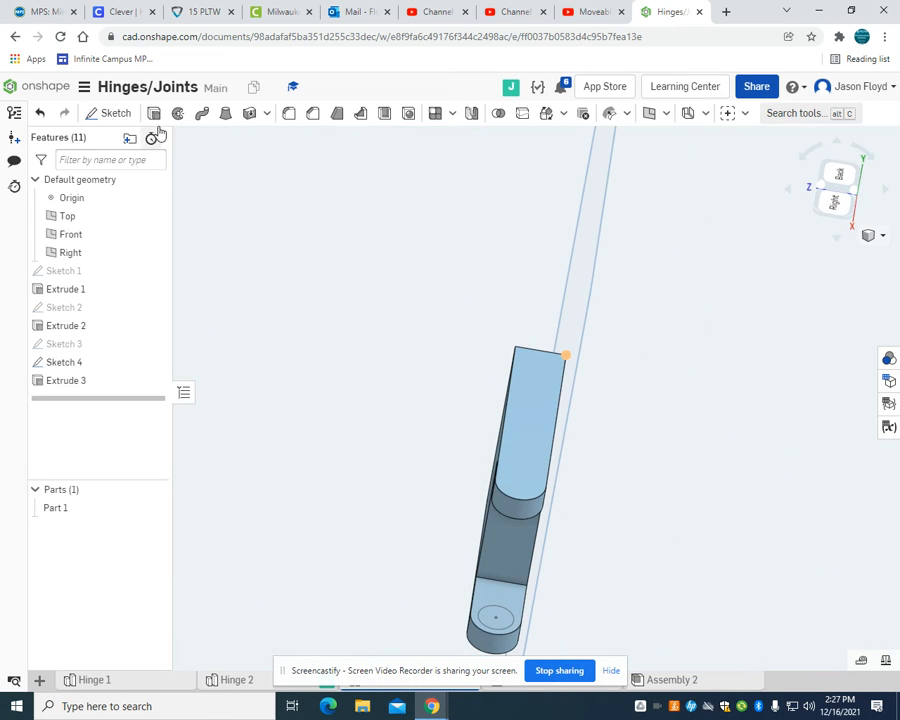
pyautogui.hotkey('shift', 'e')
pyautogui.click(502, 620)
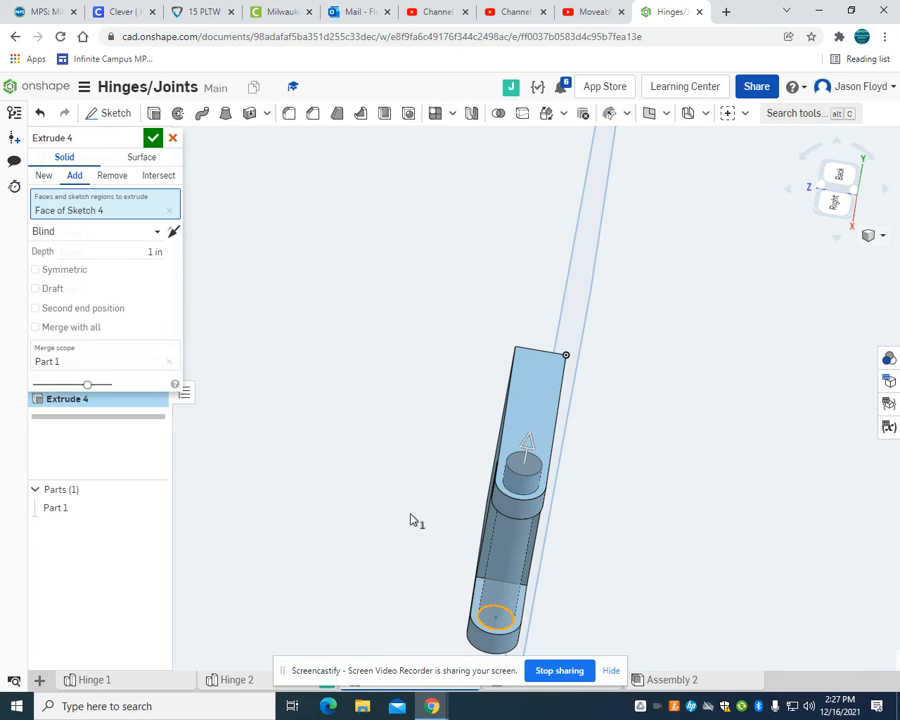
pyautogui.click(115, 177)
pyautogui.click(142, 243)
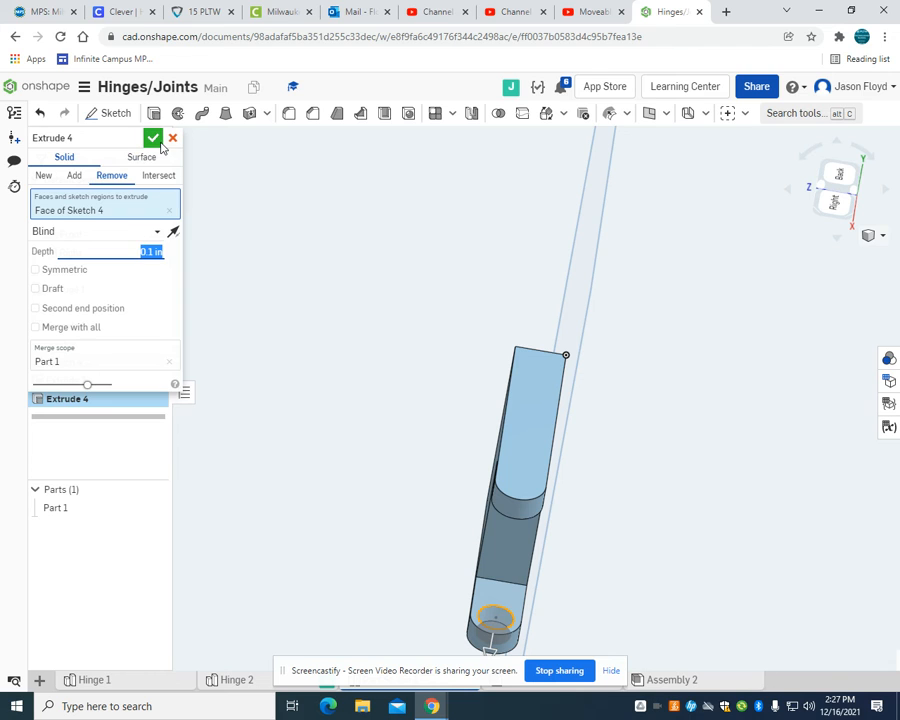
pyautogui.click(158, 141)
# Sketch a rectangle 1 in wide and 0.7 in high on the Top plane, behind the hinge leaf with one side on the Right plane.
pyautogui.moveTo(643, 312); pyautogui.dragTo(660, 314, button='right')
pyautogui.click(834, 192)
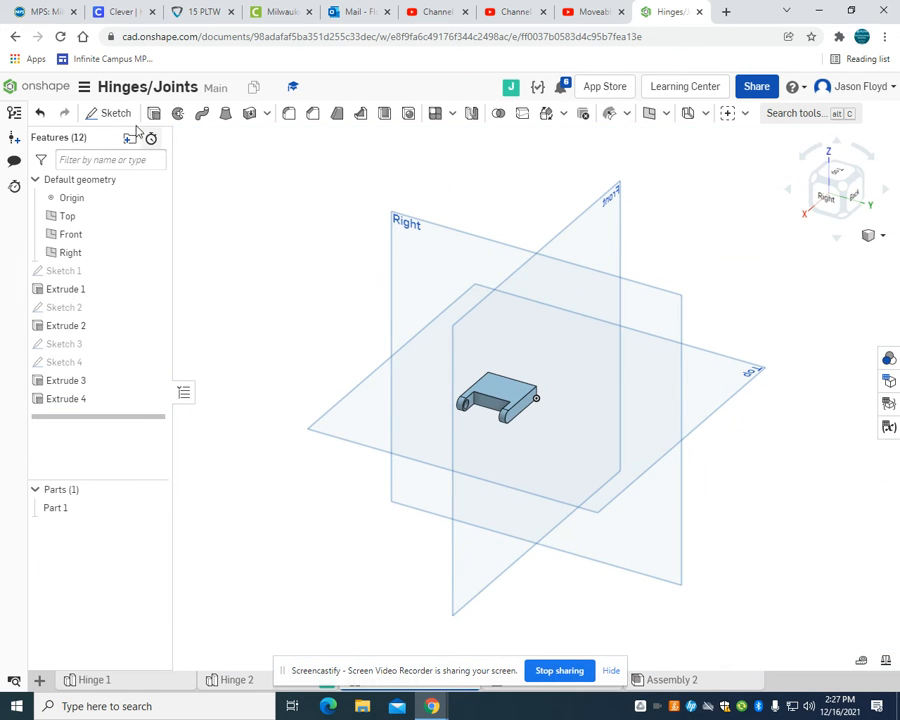
pyautogui.click(116, 114)
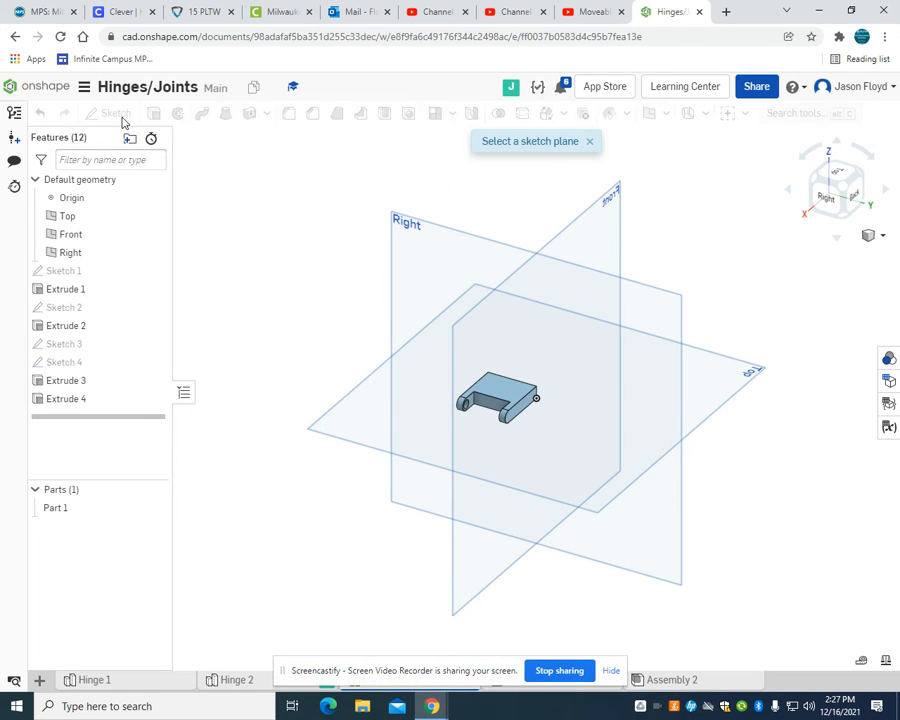
pyautogui.click(696, 407)
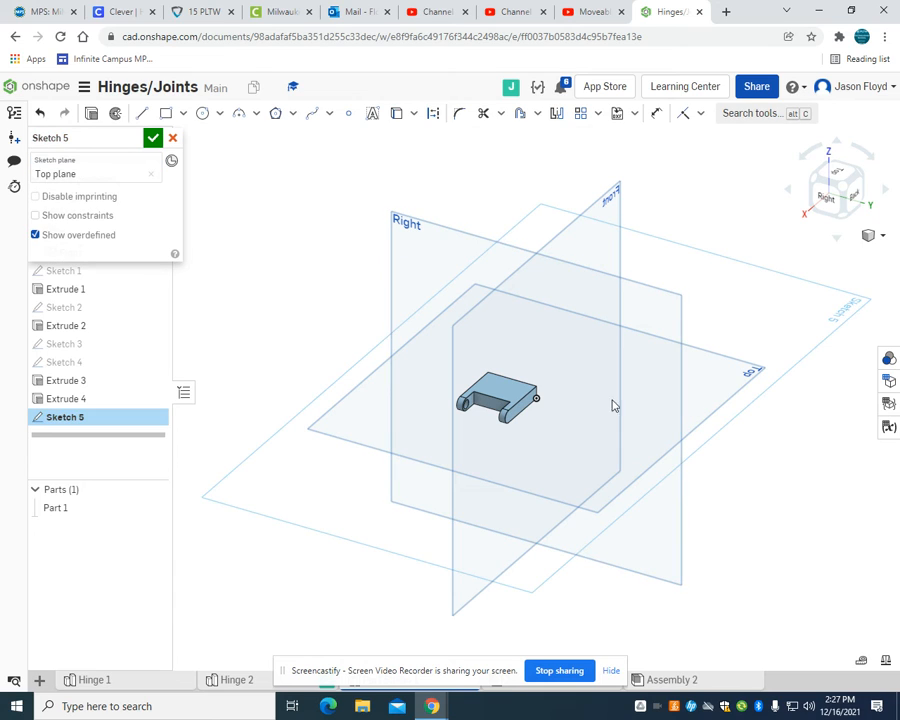
pyautogui.click(165, 114)
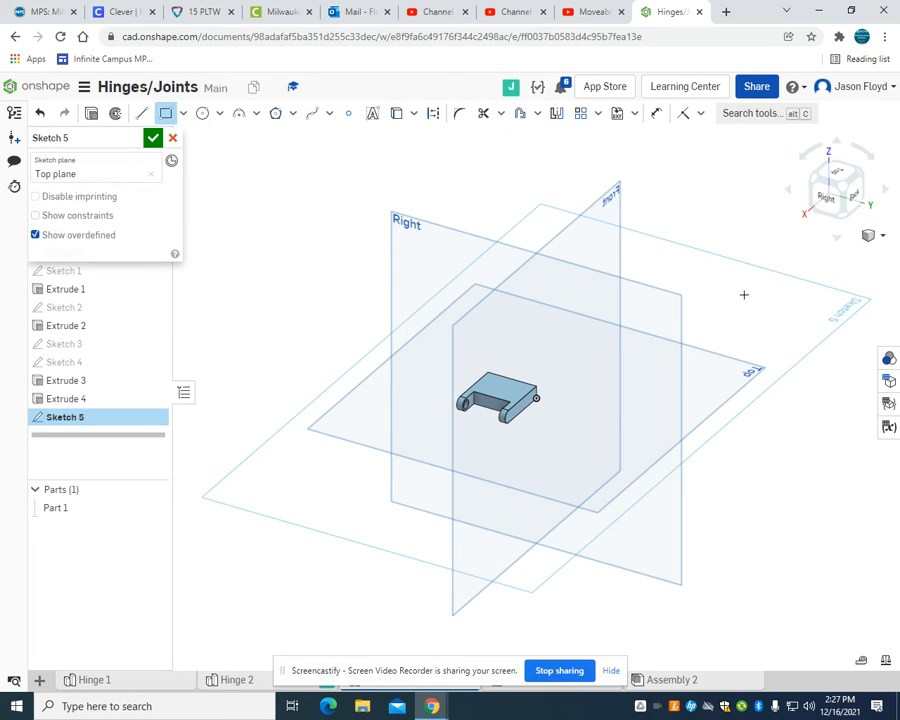
pyautogui.press('n')
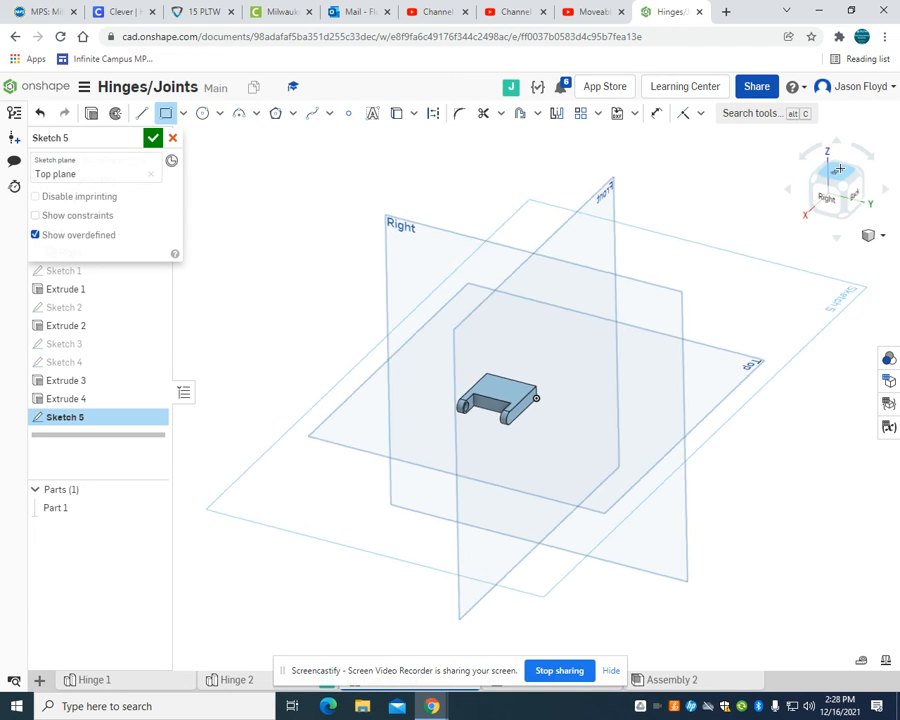
pyautogui.click(536, 313)
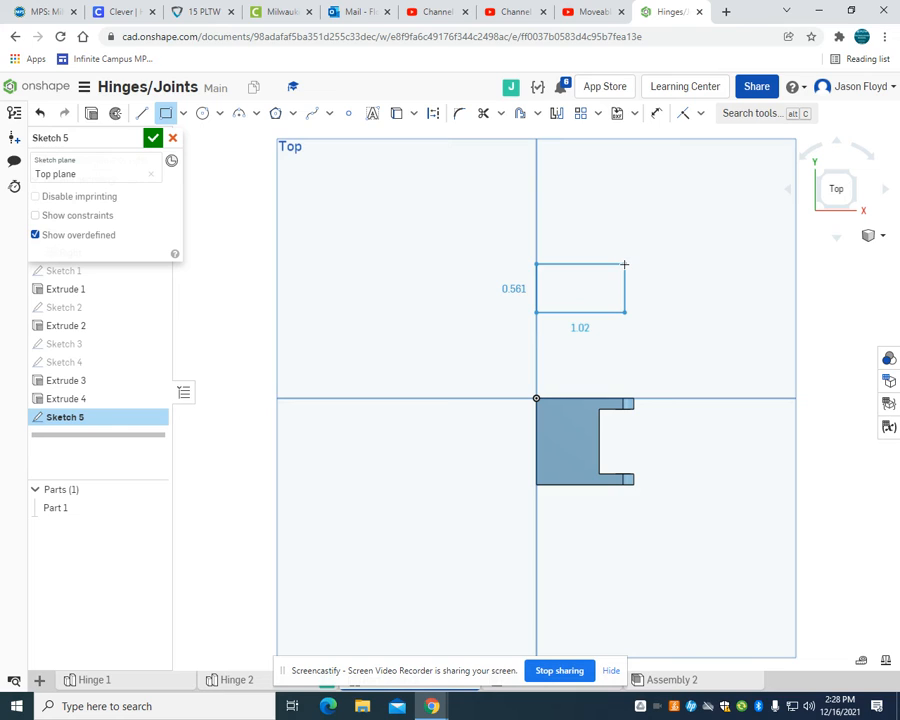
pyautogui.click(624, 263)
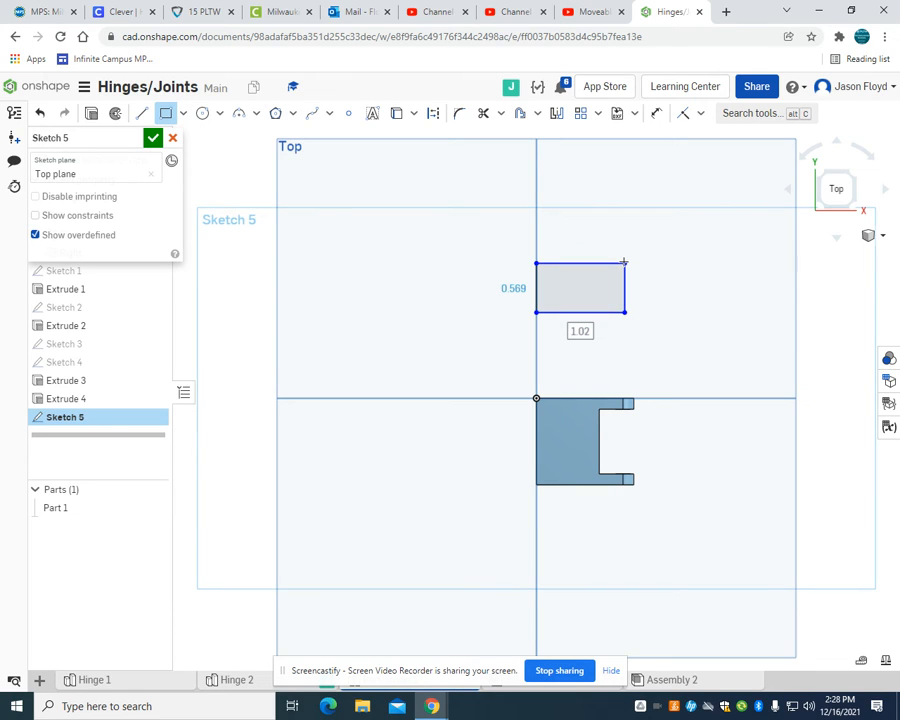
pyautogui.write('1')
pyautogui.press('Return')
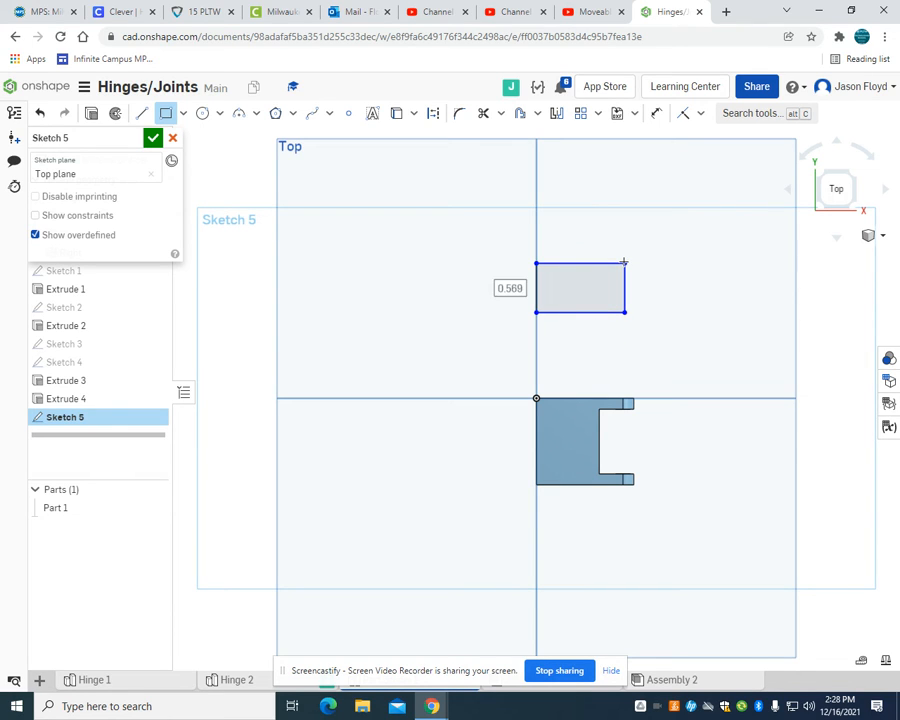
pyautogui.press('Return')
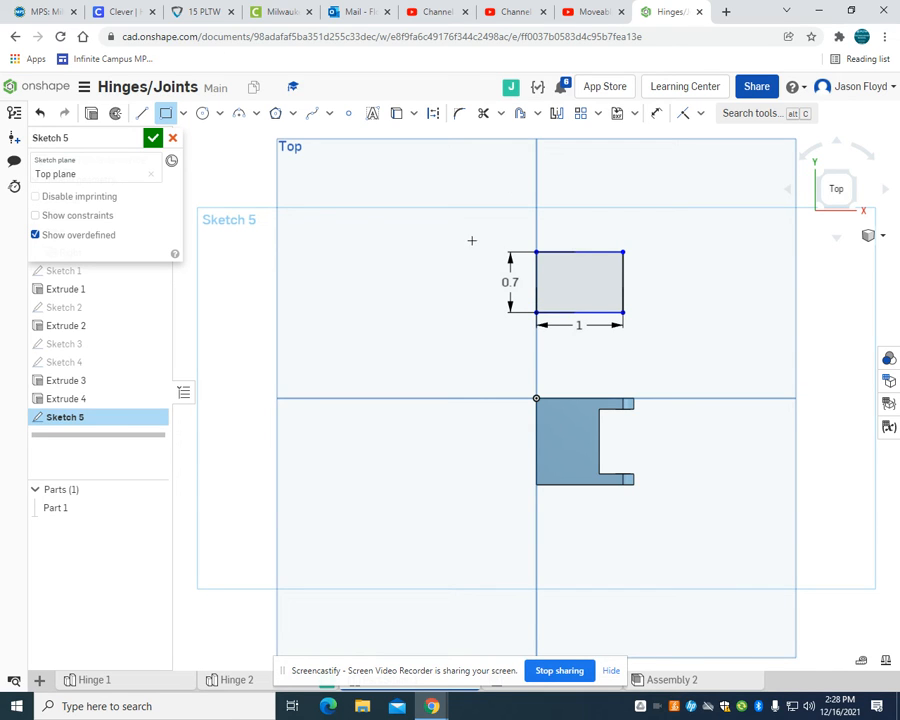
# Extrude the 1 by 0.7 in rectangle as a new part with a blind depth.
pyautogui.hotkey('shift', 'e')
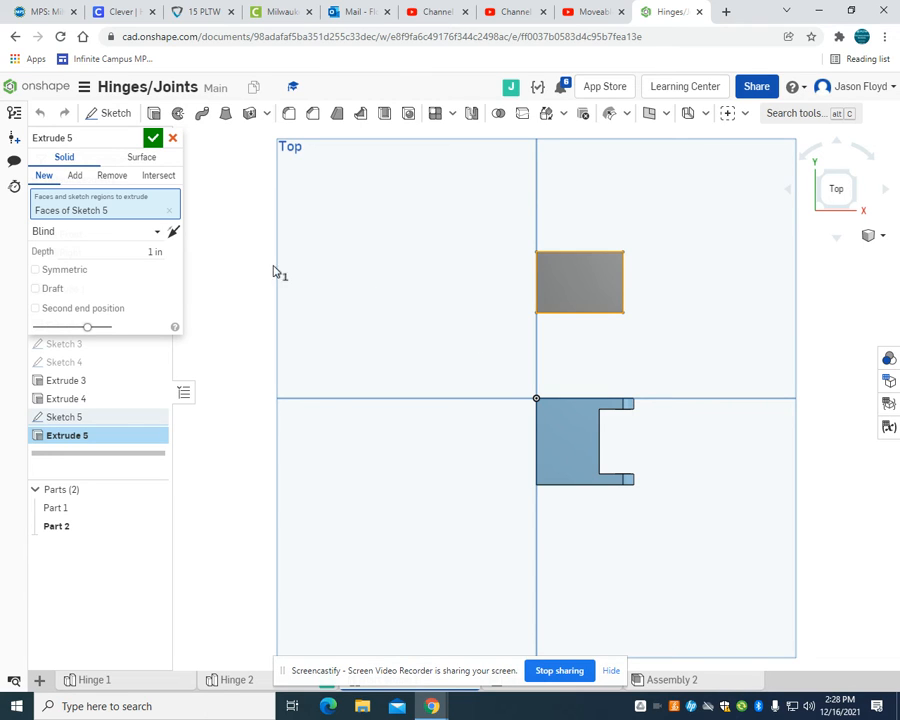
pyautogui.click(155, 252)
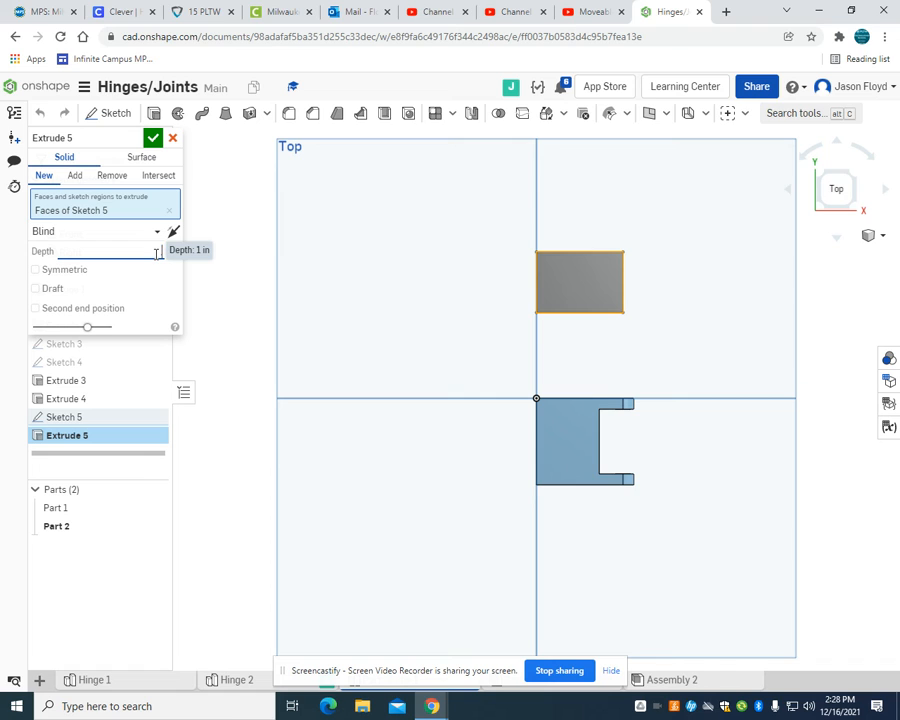
pyautogui.click(152, 138)
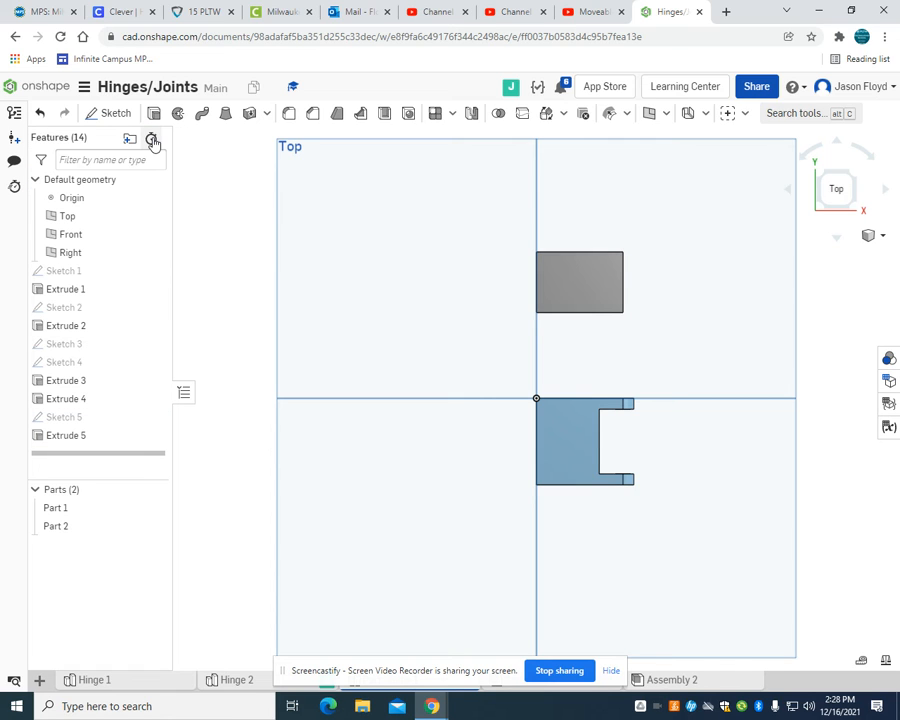
# Sketch a circle 0.125 in in diameter on the grey block's front face, near its end on the Right plane.
pyautogui.moveTo(434, 408); pyautogui.dragTo(433, 375, button='right')
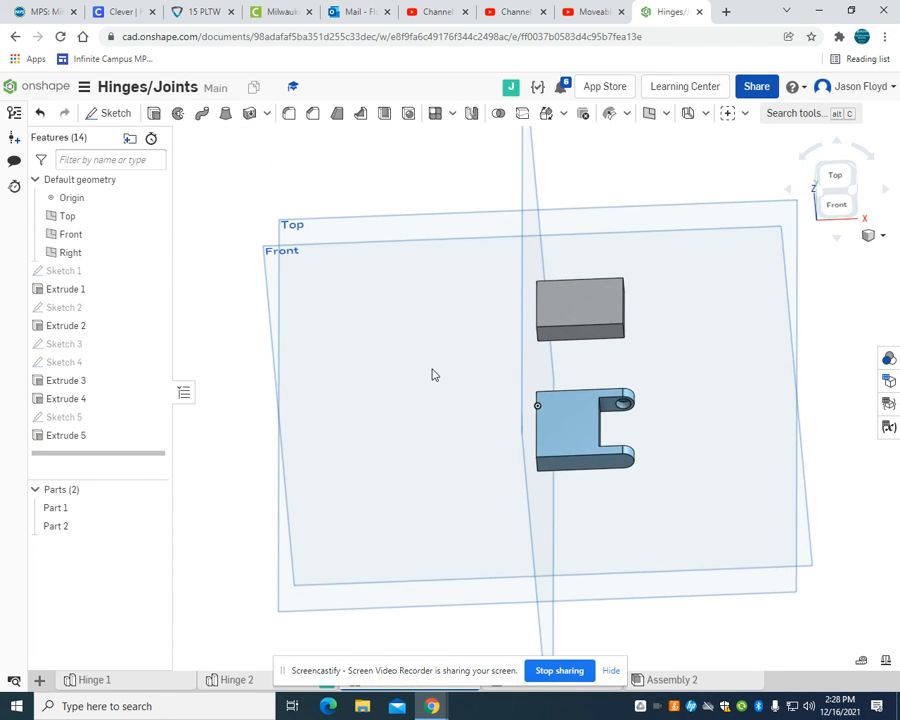
pyautogui.click(108, 113)
pyautogui.scroll(5, 558, 333)
pyautogui.click(541, 341)
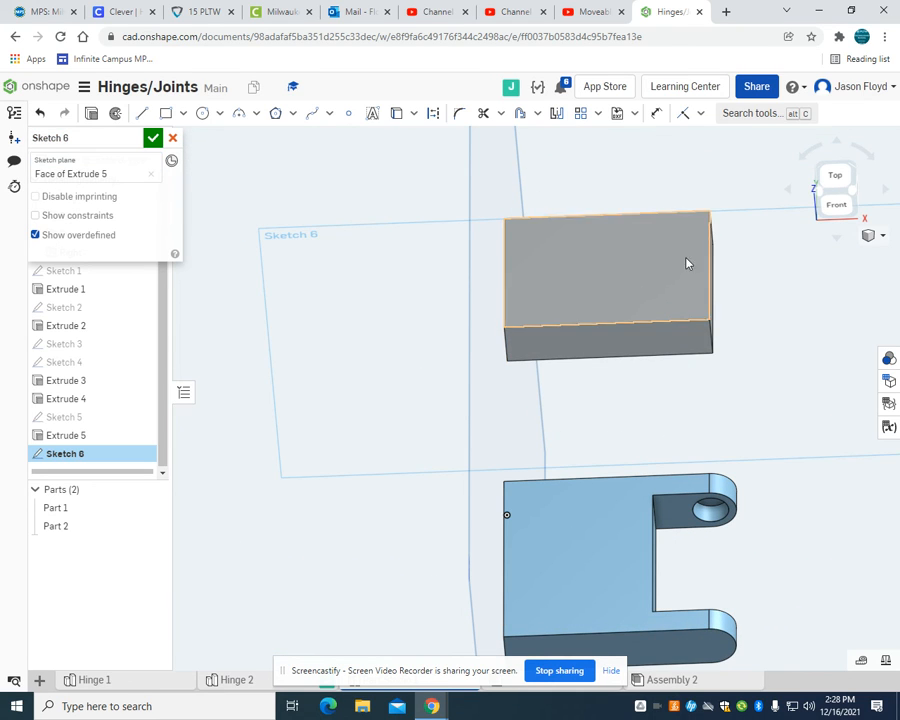
pyautogui.click(202, 113)
pyautogui.click(531, 346)
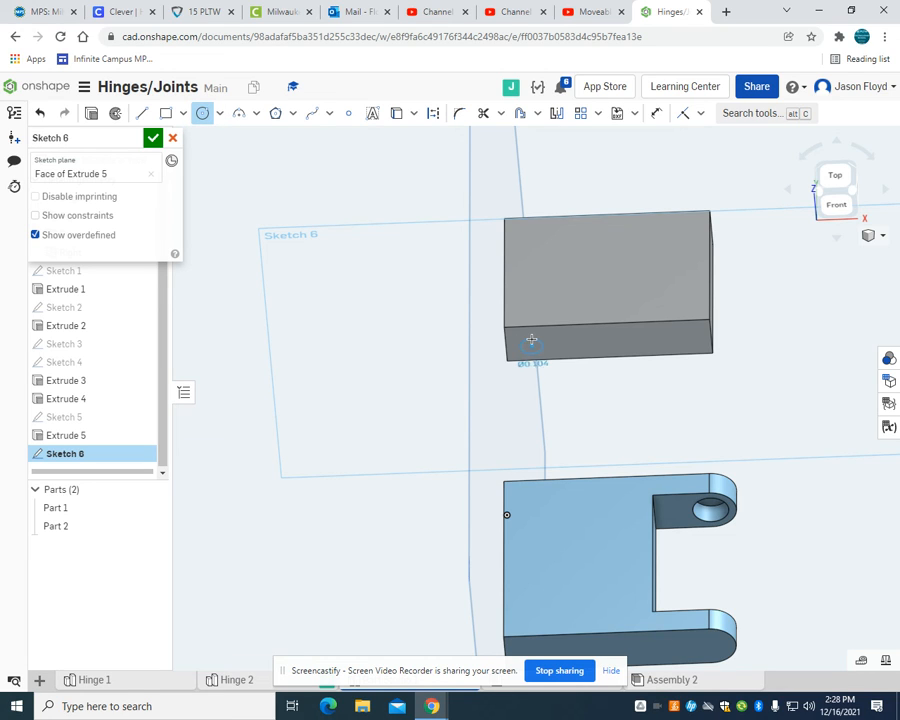
pyautogui.click(532, 340)
pyautogui.write('.125')
pyautogui.press('Return')
# Dimension the front-face circle's center 0.125 in from the block's upper edge and 0.17 in from the nearby side edge.
pyautogui.click(656, 113)
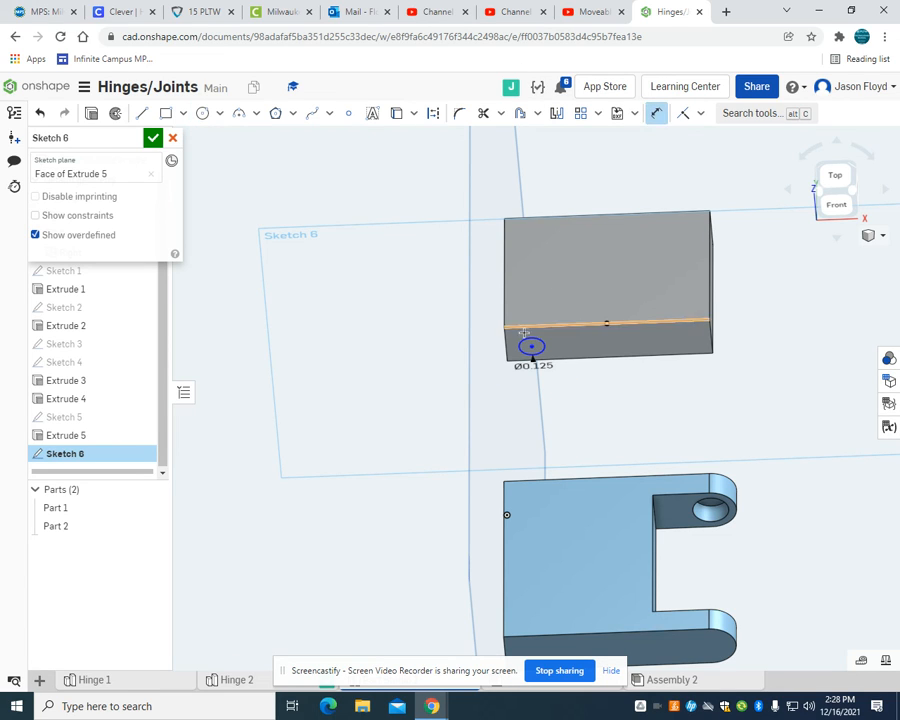
pyautogui.click(523, 330)
pyautogui.click(531, 346)
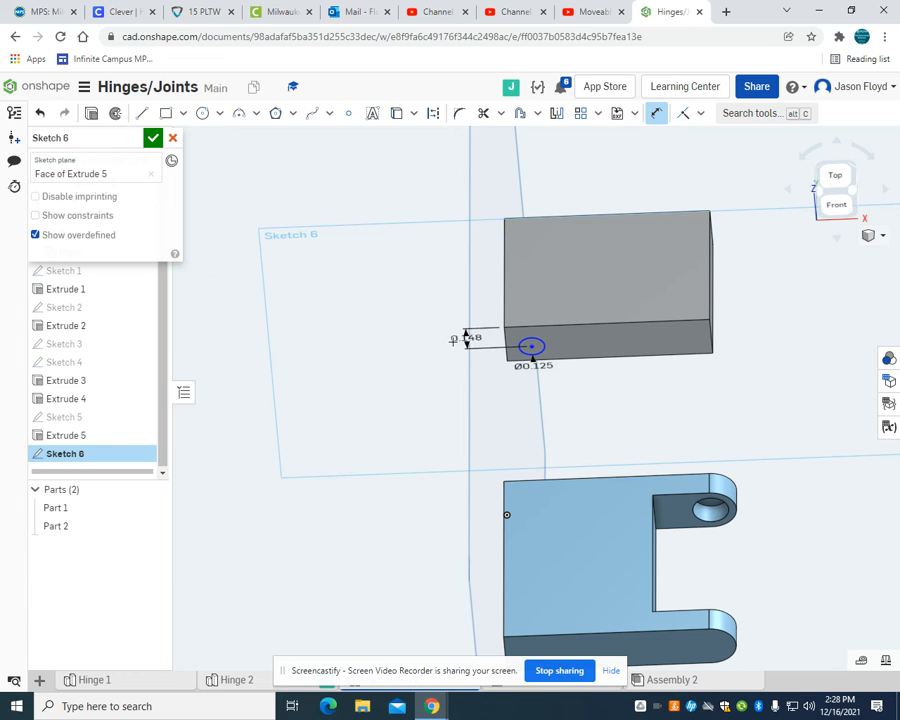
pyautogui.click(440, 344)
pyautogui.press('BackSpace')
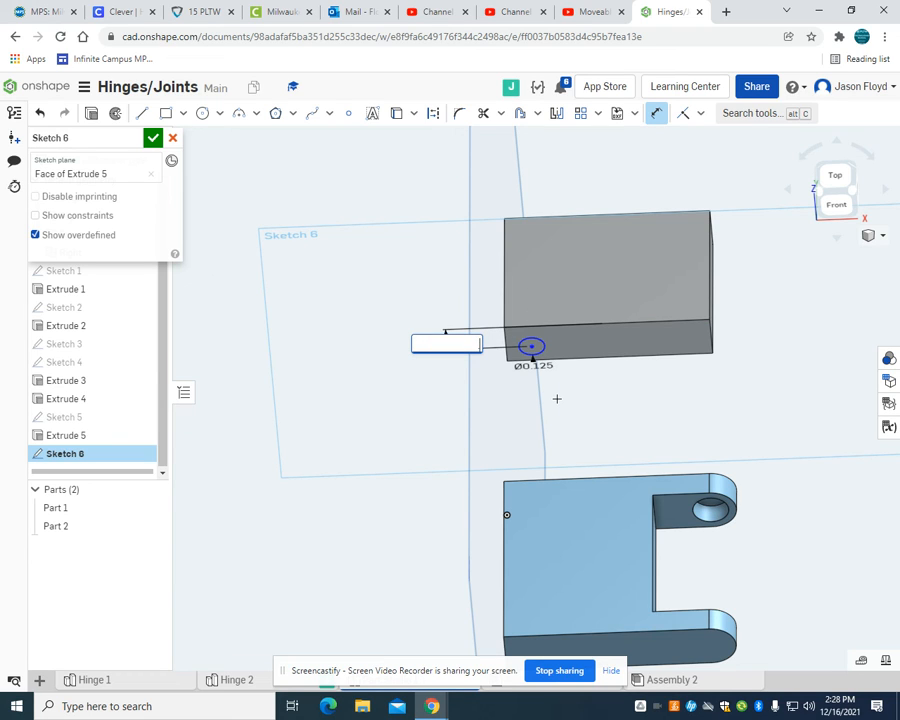
pyautogui.press('Return')
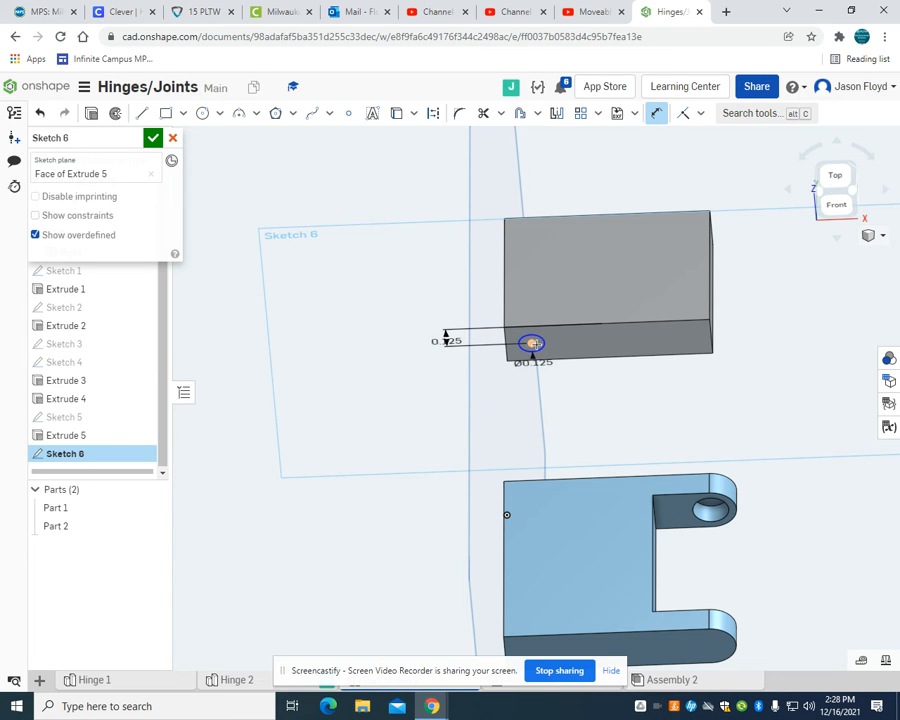
pyautogui.click(505, 342)
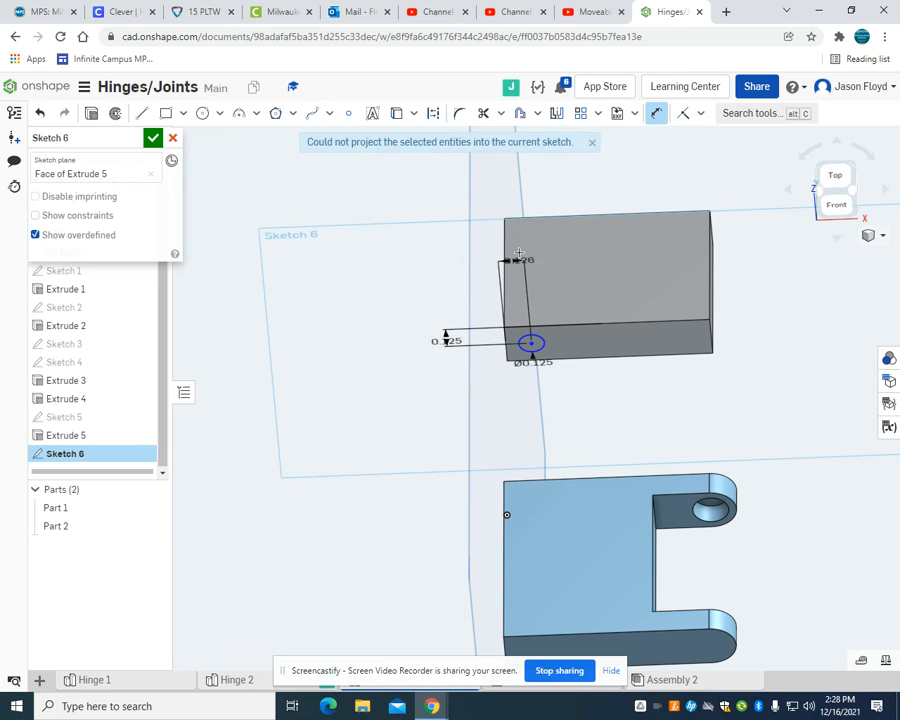
pyautogui.click(508, 187)
pyautogui.write('0')
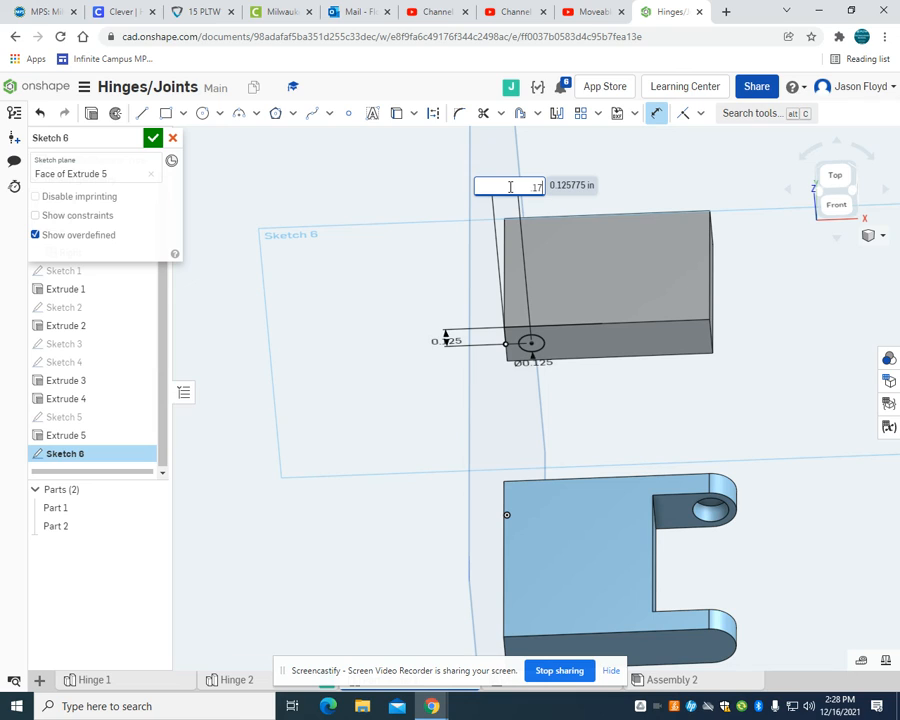
pyautogui.press('Return')
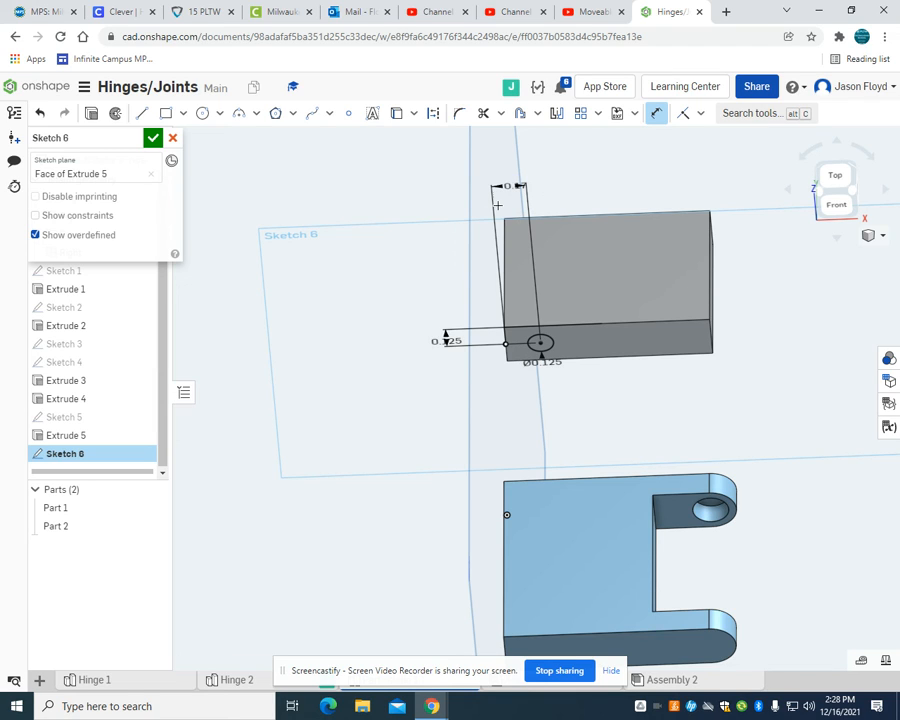
# Extrude the front-face circle as an Add with a blind depth of 0.102 in, merged with Part 2, to form a pin.
pyautogui.click(92, 114)
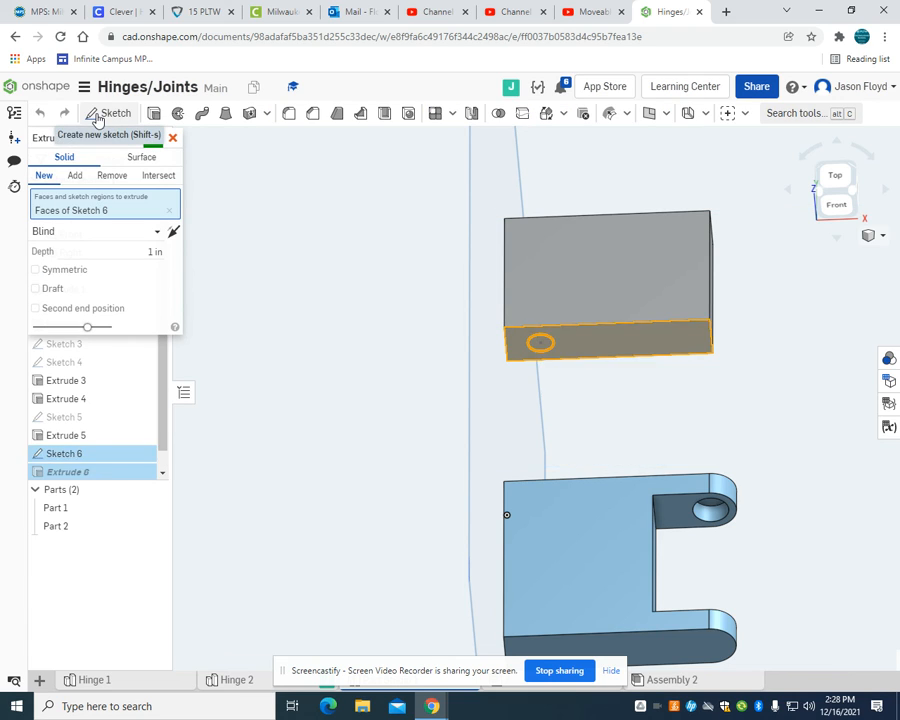
pyautogui.click(76, 175)
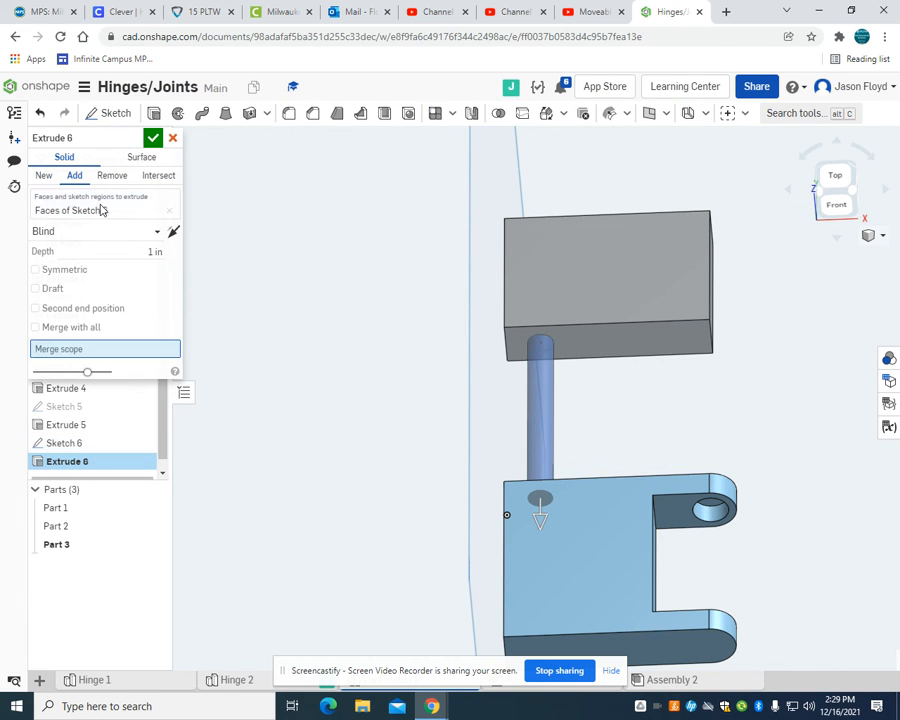
pyautogui.click(127, 252)
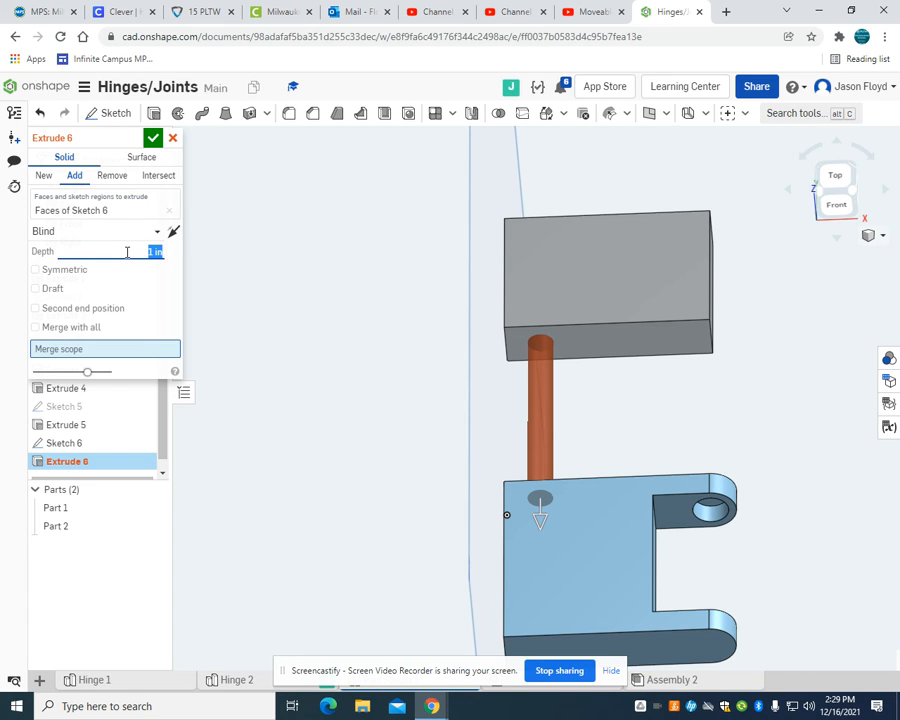
pyautogui.press('BackSpace')
pyautogui.write('.102')
pyautogui.press('Return')
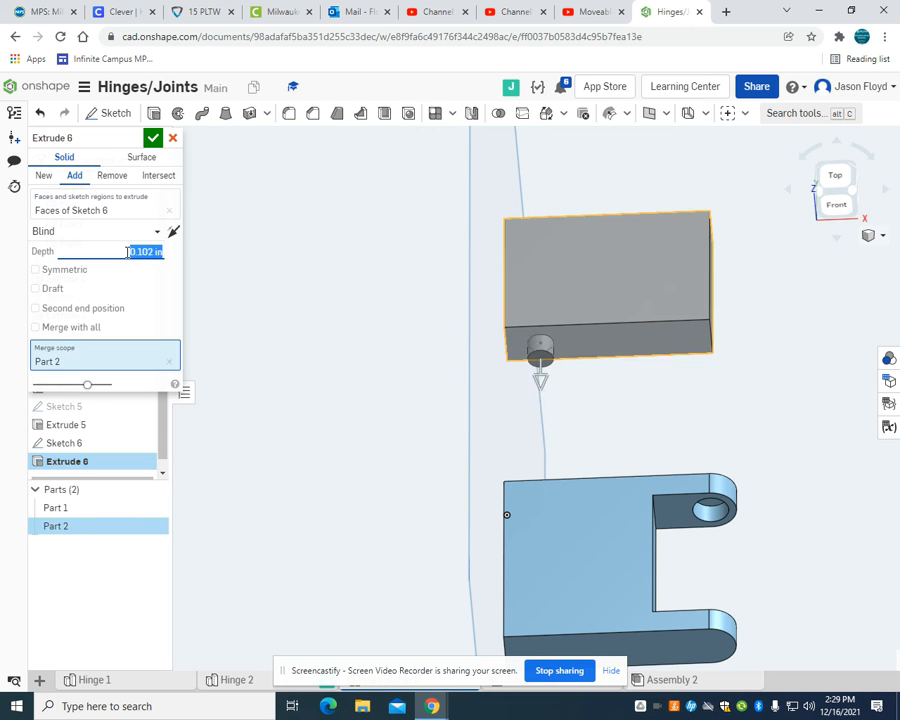
pyautogui.click(151, 140)
# Sketch a circle 0.125 in in diameter on the grey block's back face, near its end on the Right plane.
pyautogui.moveTo(338, 278); pyautogui.dragTo(466, 278, button='right')
pyautogui.click(110, 113)
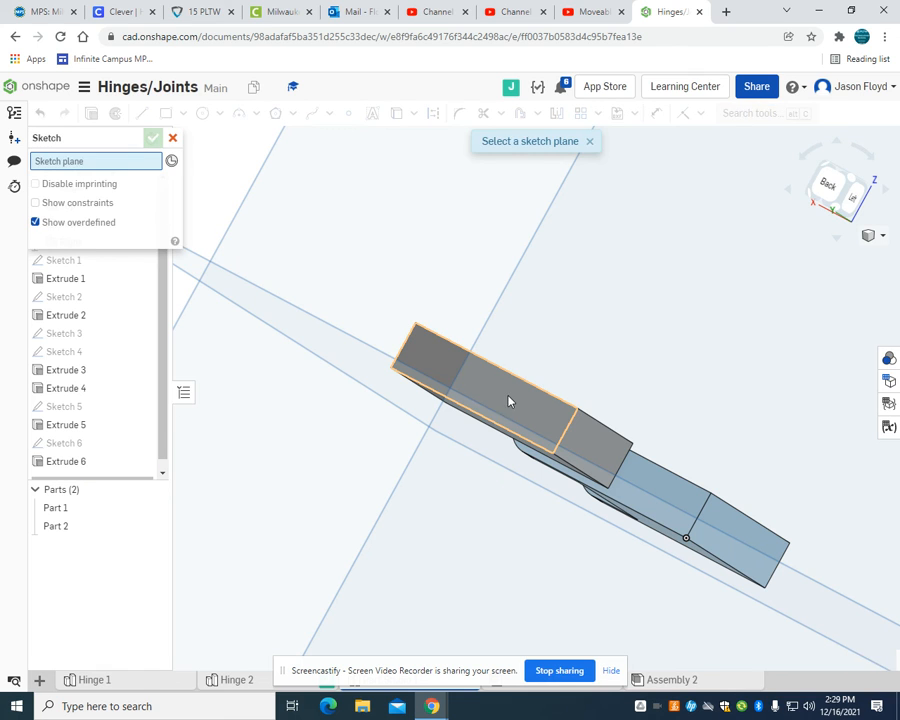
pyautogui.click(516, 412)
pyautogui.click(826, 186)
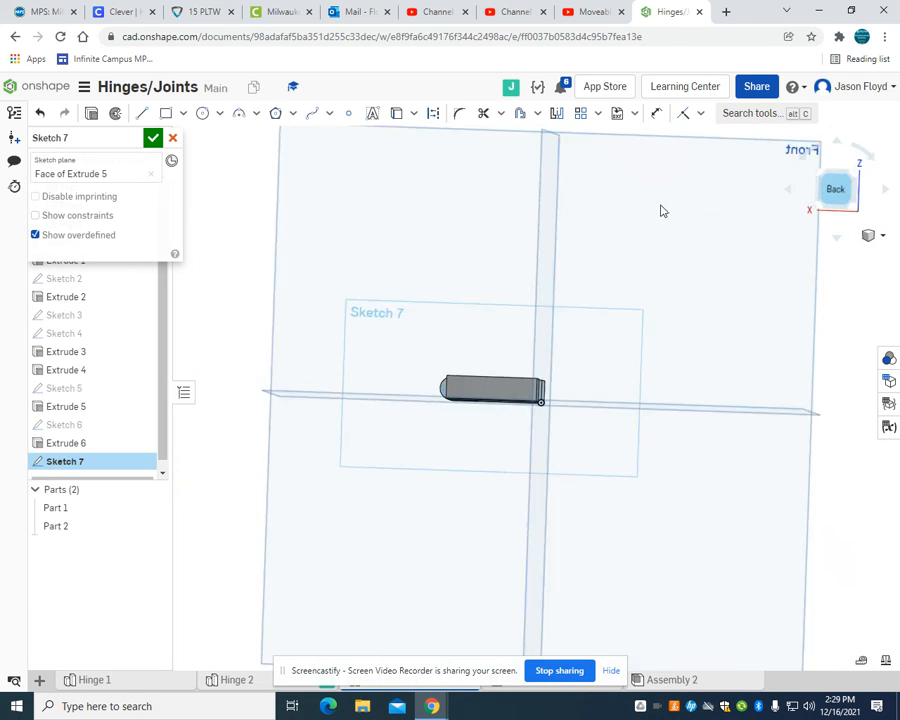
pyautogui.click(202, 113)
pyautogui.scroll(3, 484, 384)
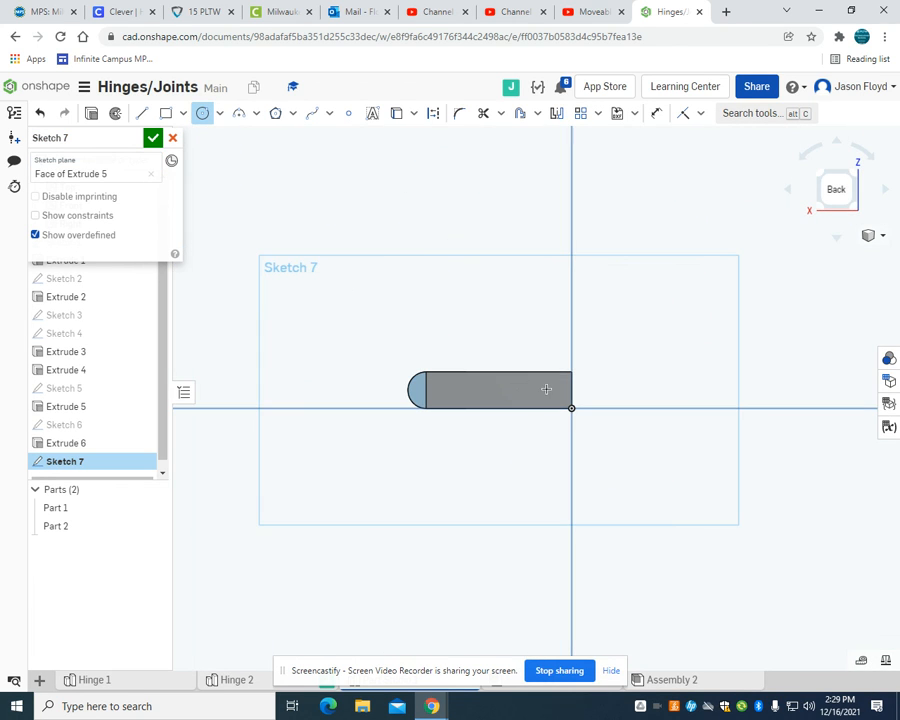
pyautogui.click(551, 389)
pyautogui.click(551, 384)
pyautogui.write('.125')
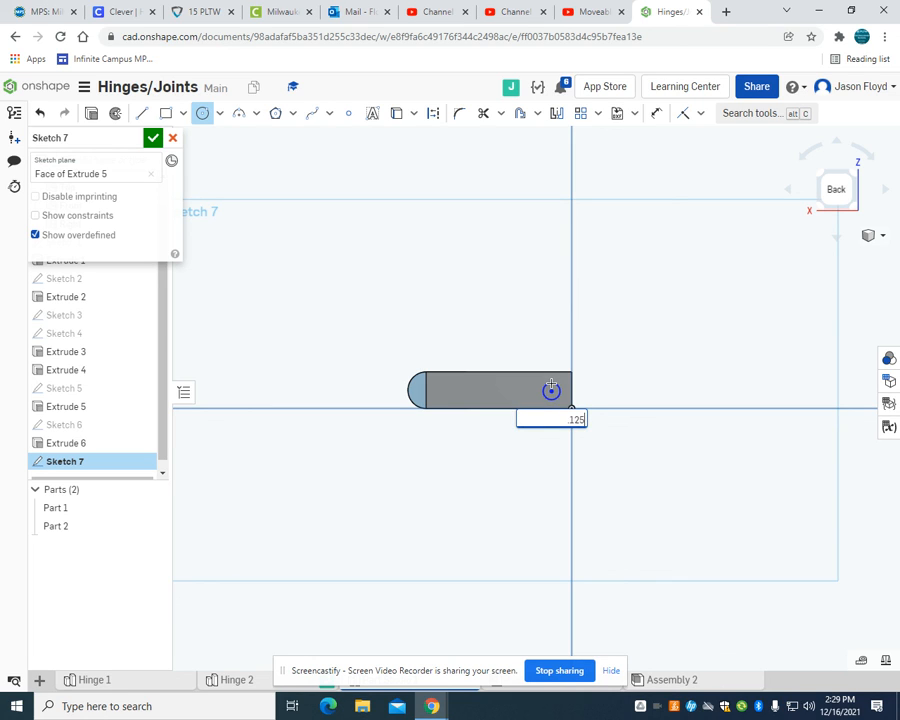
pyautogui.press('Return')
# Dimension the back-face circle's center 0.125 in from the upper edge and 0.17 in from the side edge, and finish the sketch.
pyautogui.click(655, 114)
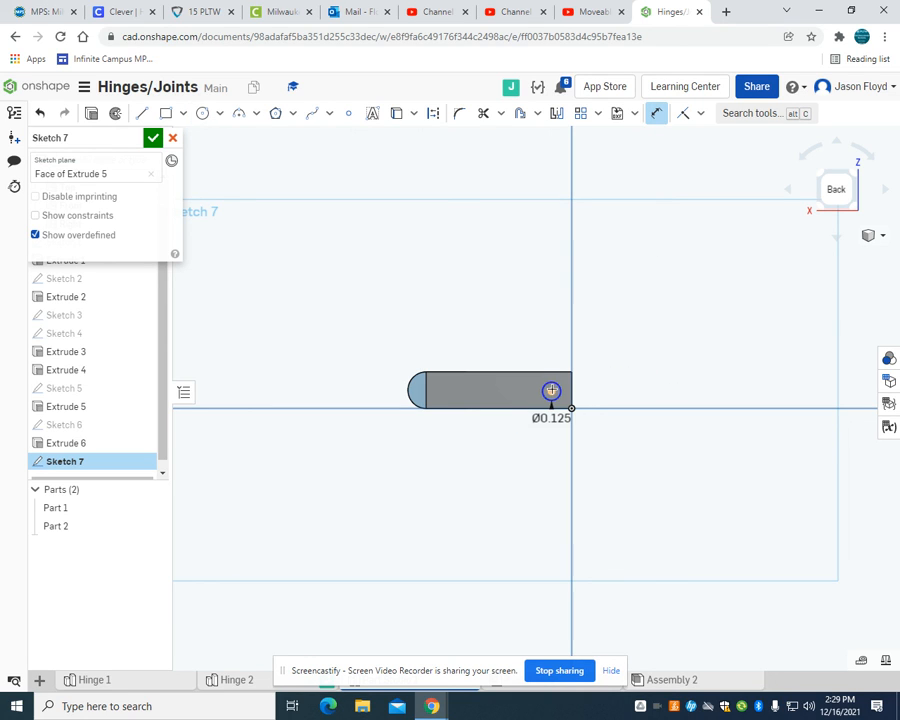
pyautogui.click(551, 391)
pyautogui.click(553, 371)
pyautogui.click(600, 376)
pyautogui.write('.125')
pyautogui.press('Return')
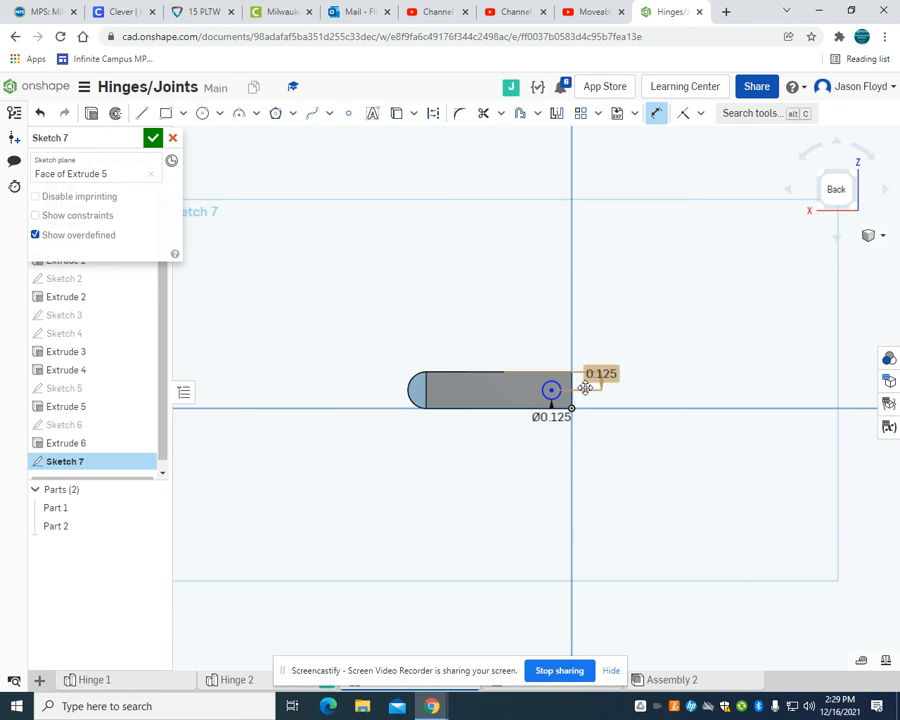
pyautogui.click(571, 388)
pyautogui.click(551, 391)
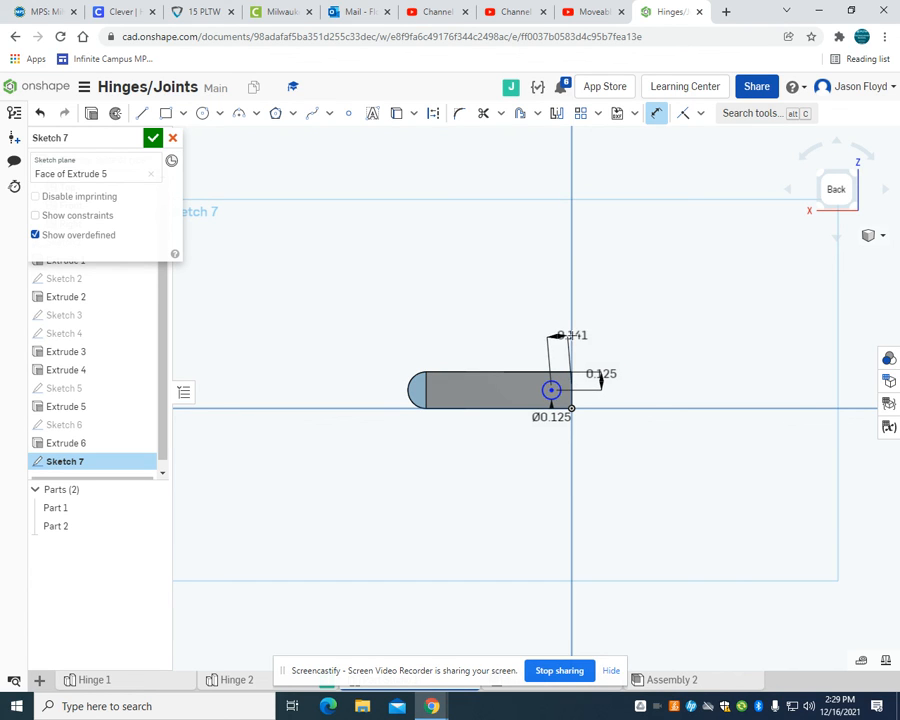
pyautogui.click(586, 323)
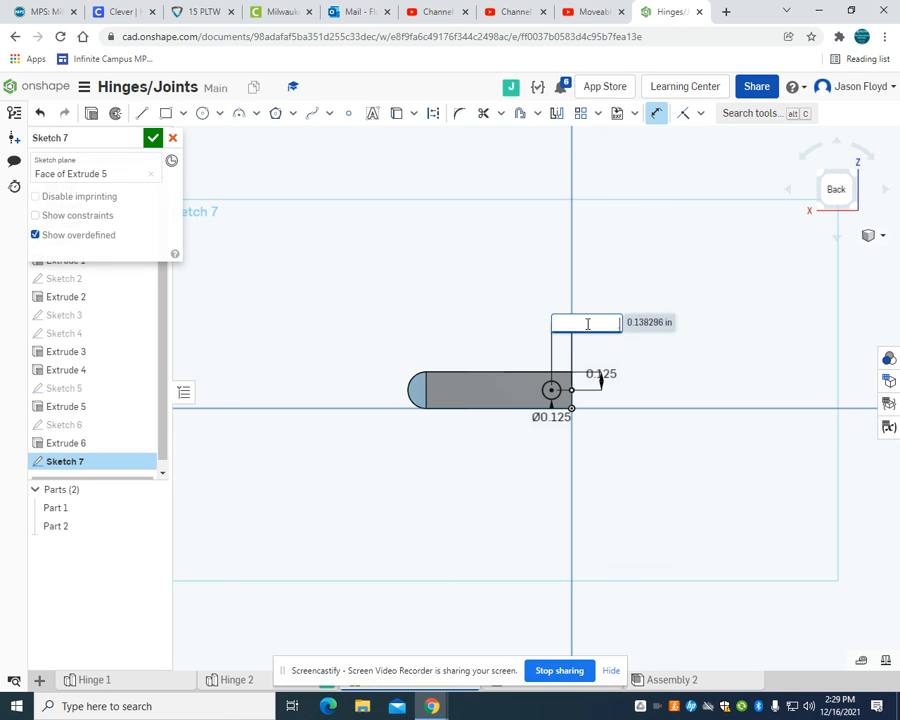
pyautogui.write('.17')
pyautogui.press('Return')
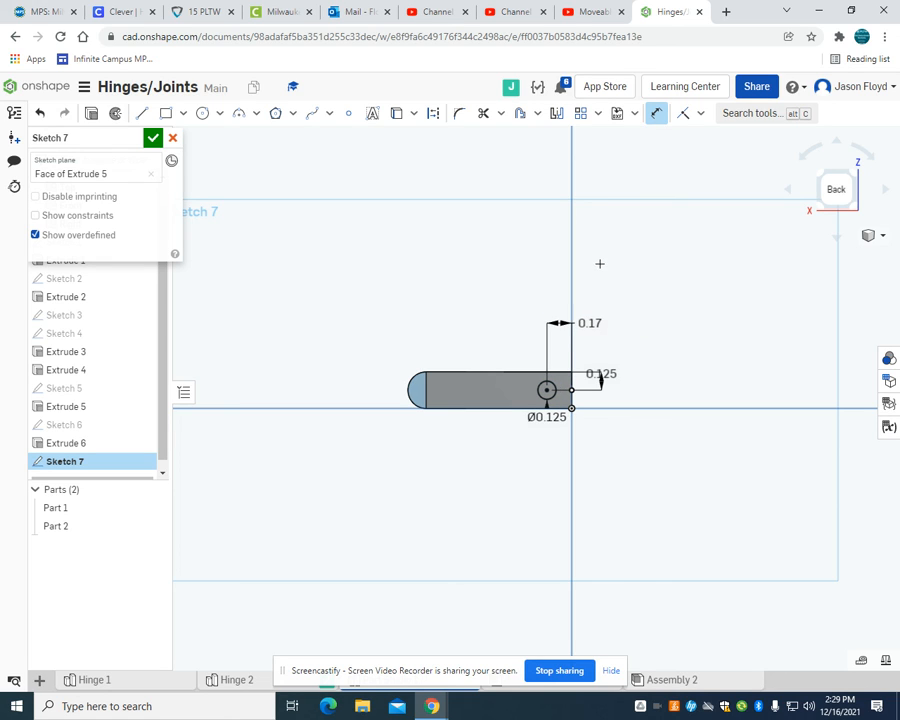
pyautogui.click(153, 137)
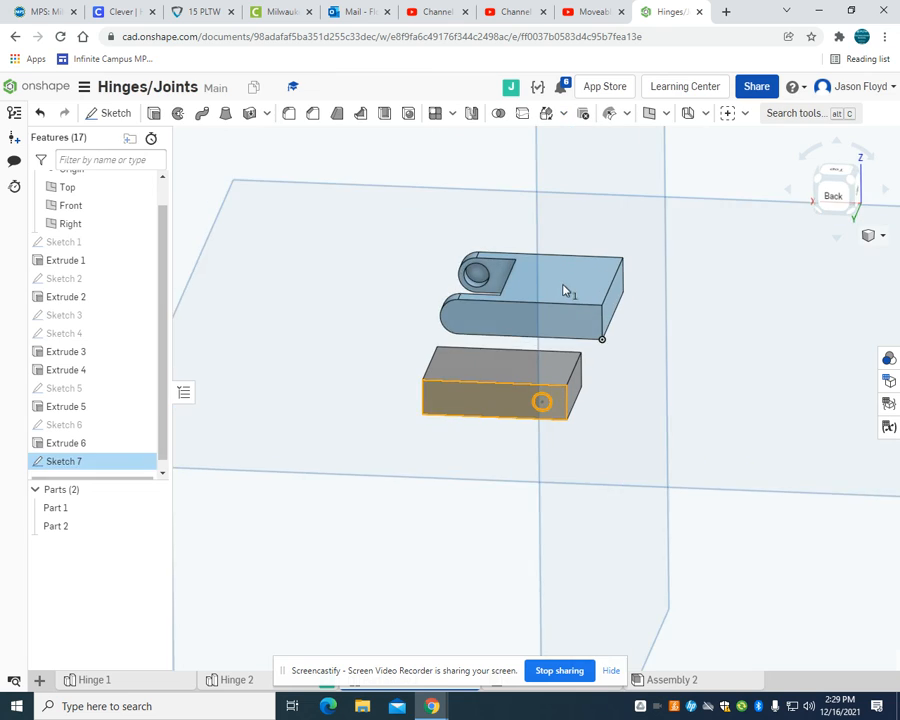
# Extrude the back-face circle as an Add with a blind depth of 0.107 in, merged with Part 2, to form the second pin.
pyautogui.hotkey('shift', 'e')
pyautogui.click(153, 251)
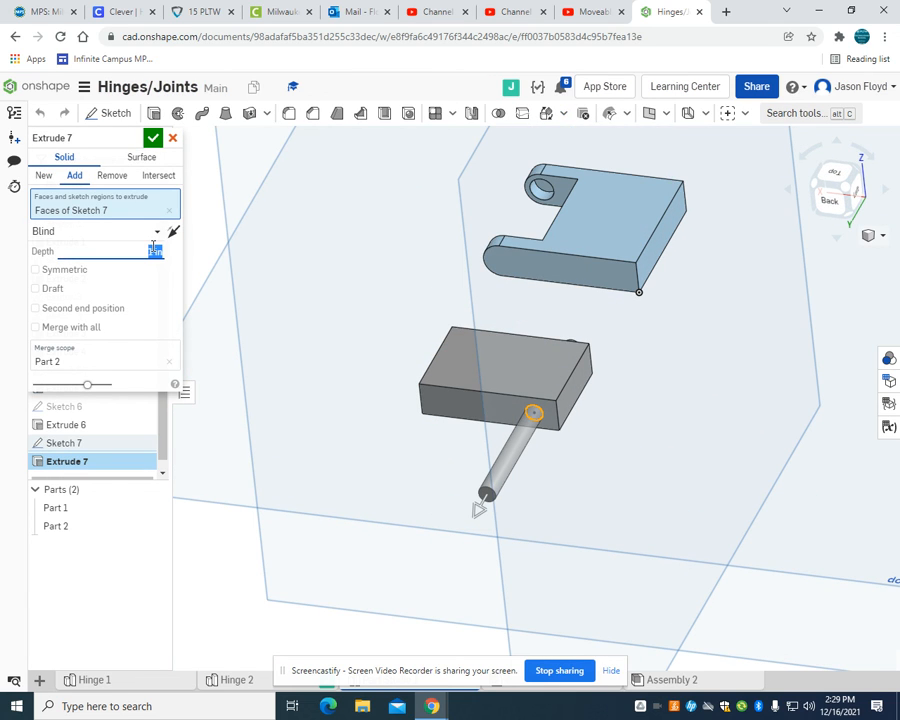
pyautogui.write('.107')
pyautogui.press('Return')
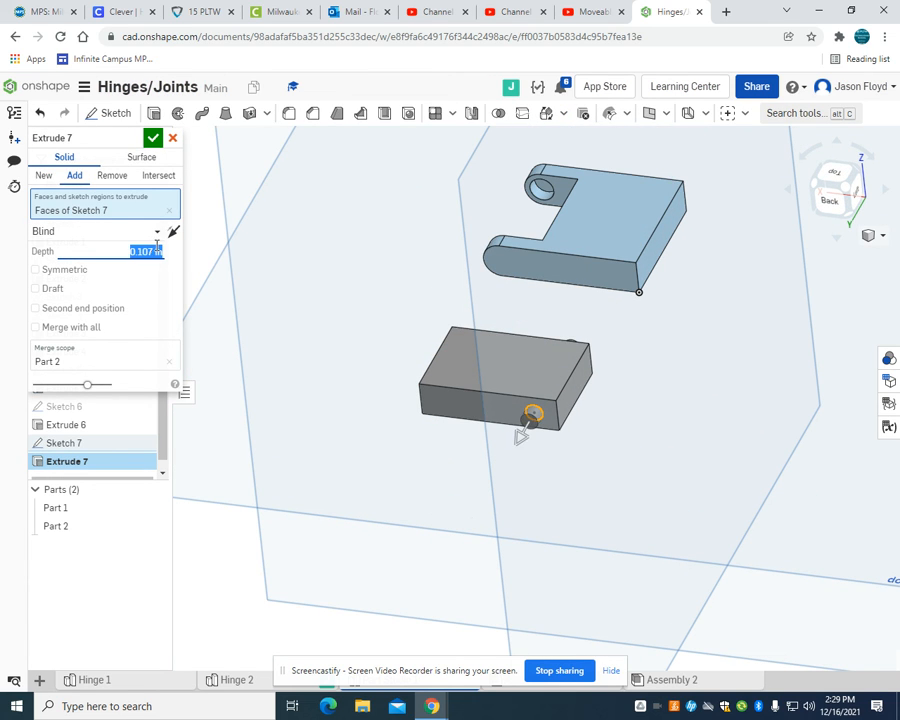
pyautogui.click(153, 138)
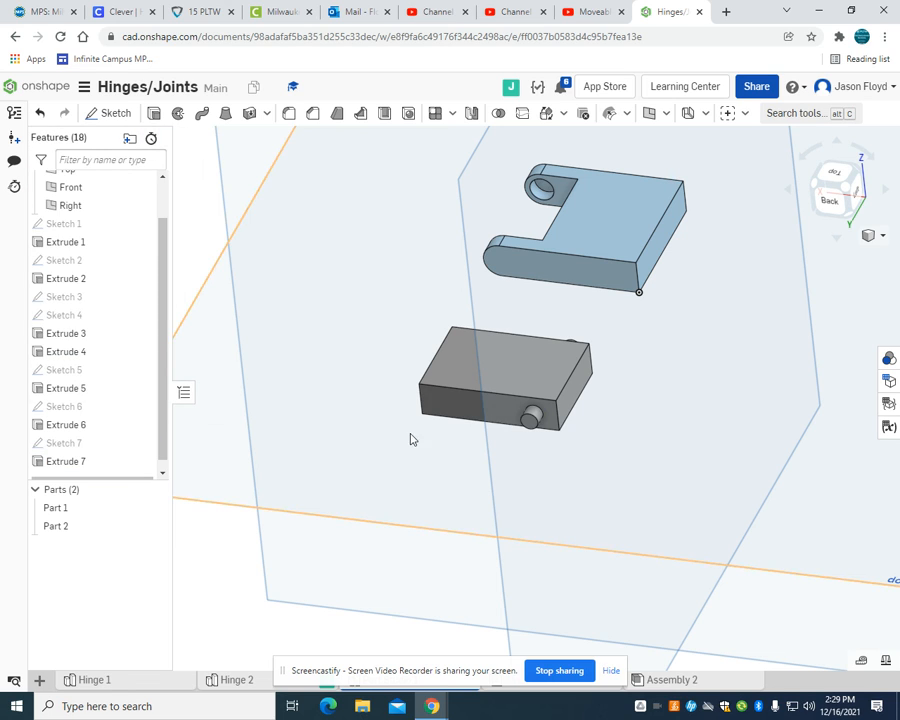
# Create a new assembly and start inserting parts from the current document's part studios.
pyautogui.click(609, 669)
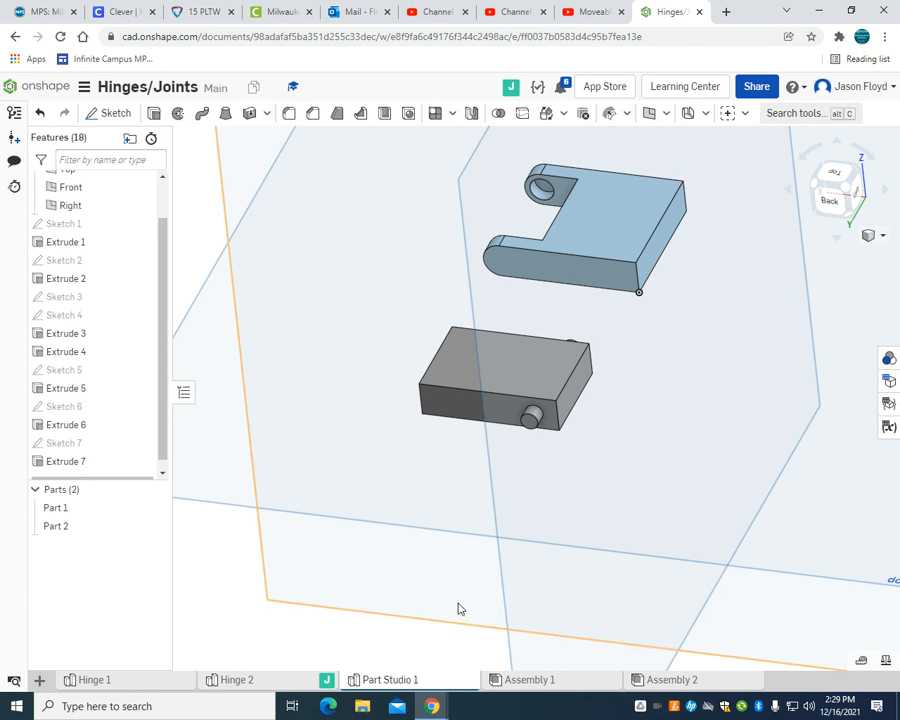
pyautogui.click(40, 680)
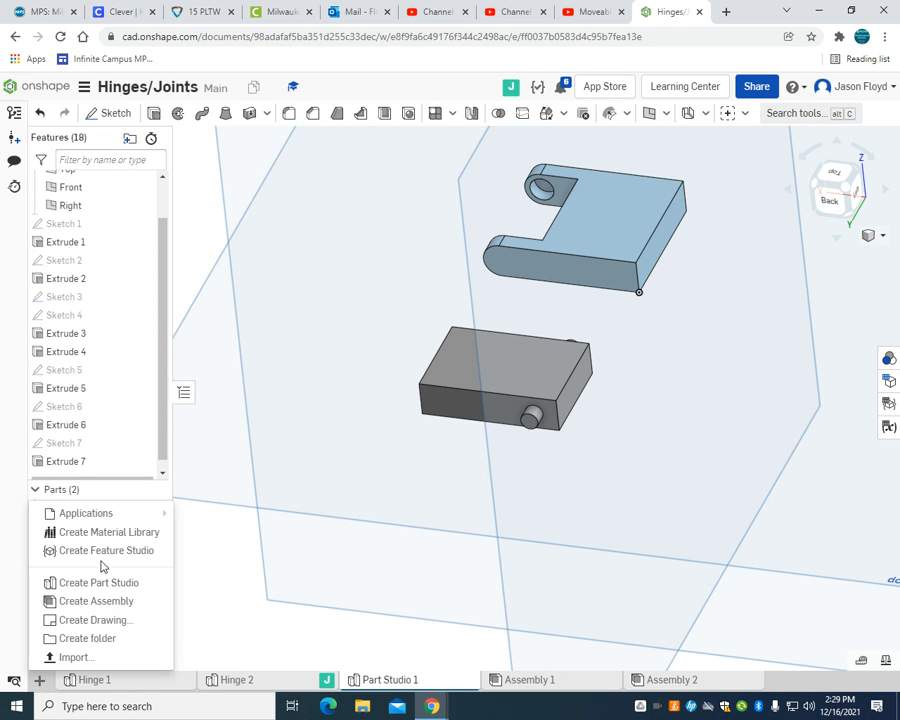
pyautogui.click(114, 600)
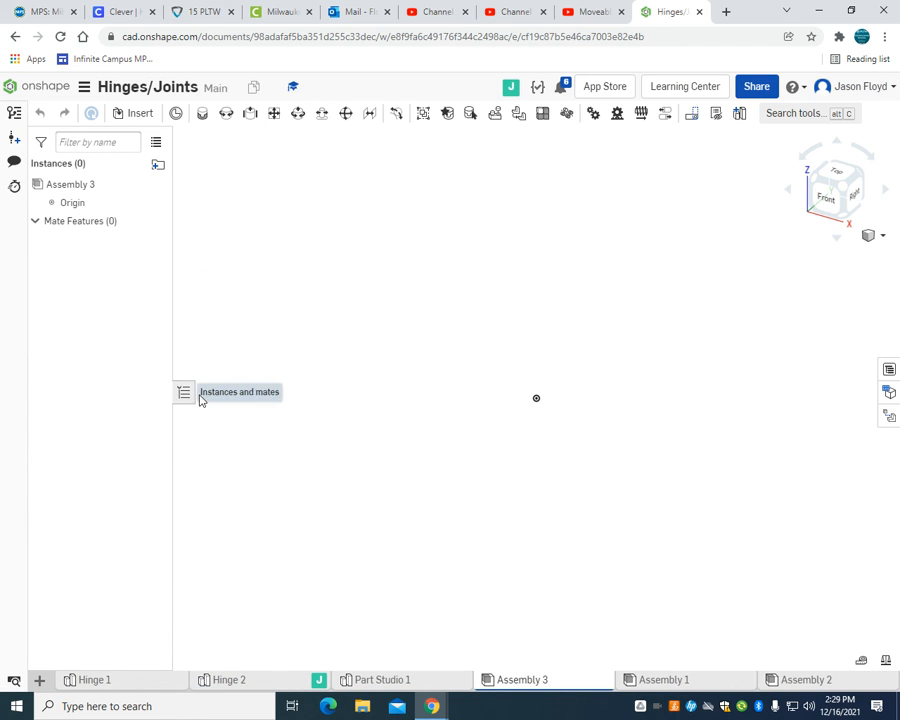
pyautogui.click(123, 116)
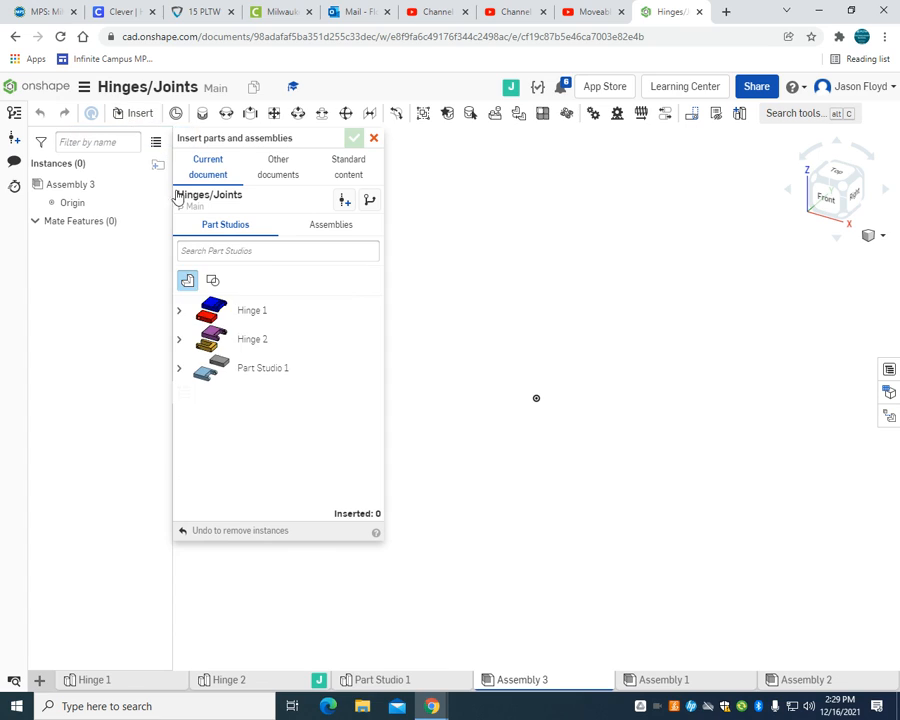